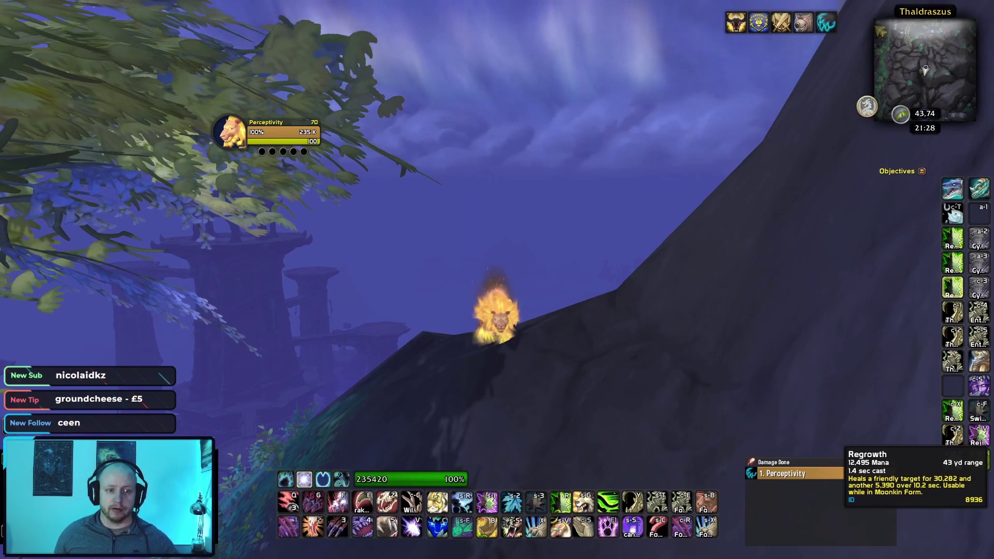
Open the AddOn List from the game menu and scroll to check SUI, WeakAuras and Deadly Boss Mods.
mouse_move(497, 280)
left_mouse_down()
mouse_move(611, 285)
mouse_move(507, 273)
left_mouse_up()
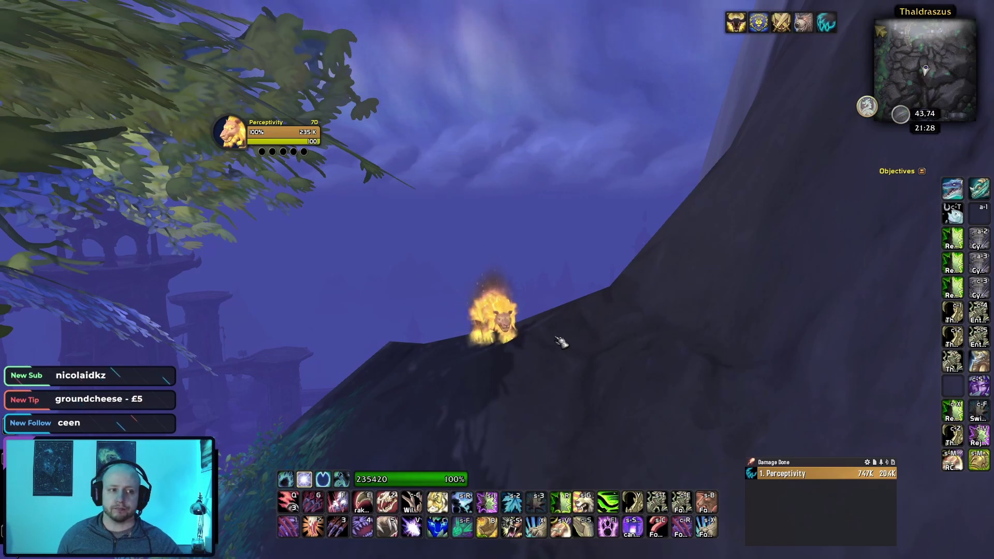
mouse_move(520, 323)
left_mouse_down()
mouse_move(549, 325)
mouse_move(484, 332)
mouse_move(525, 327)
left_mouse_up()
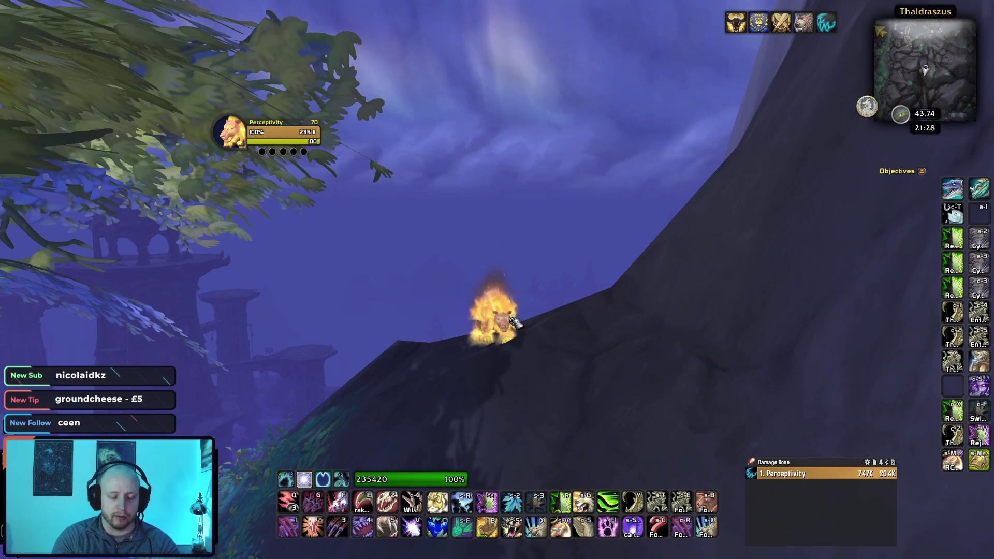
key("Escape")
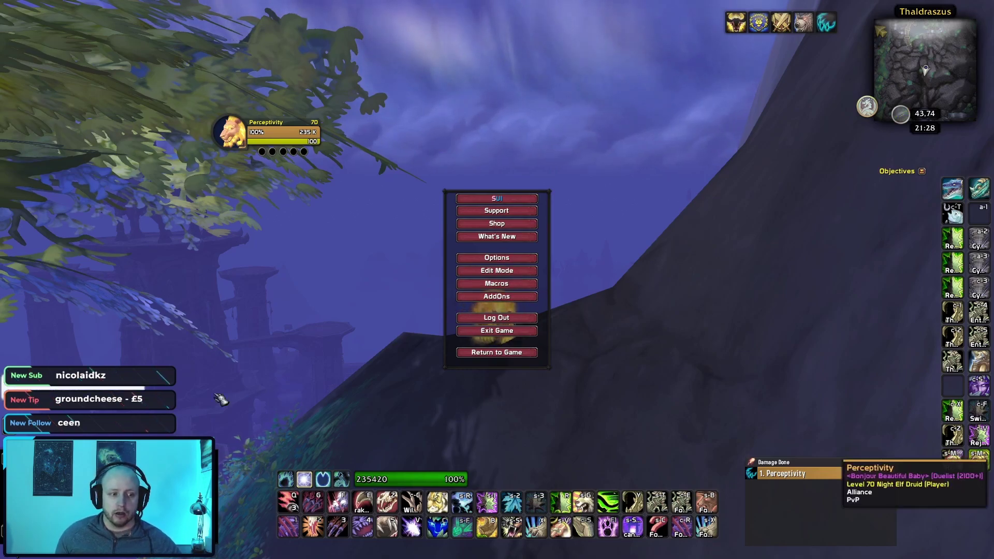
left_click(513, 301)
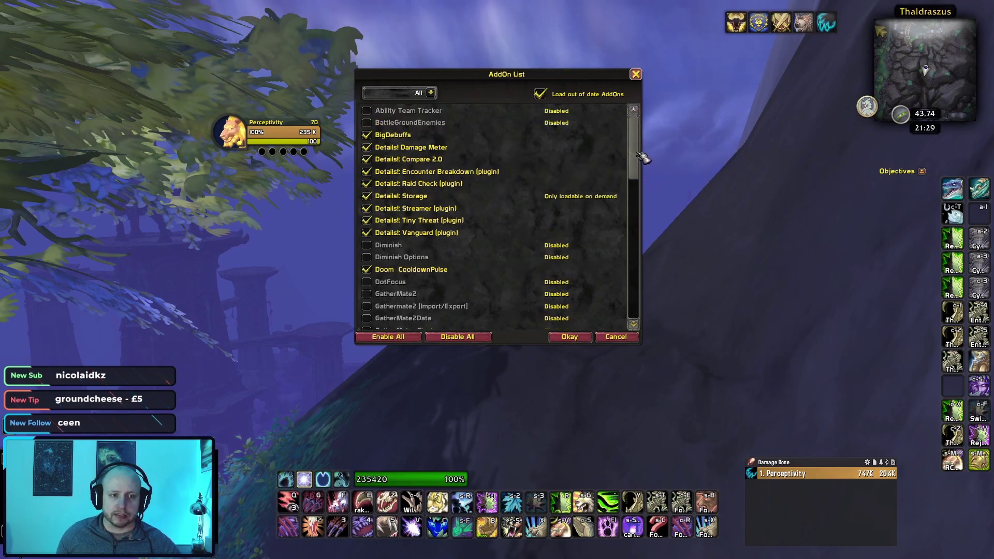
left_click_drag(641, 156, 633, 291)
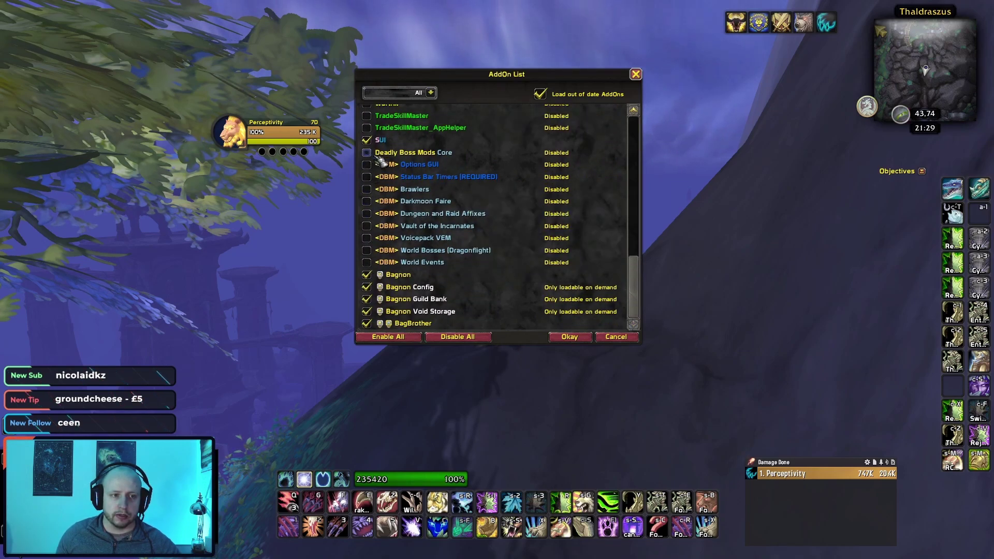
left_click_drag(637, 277, 640, 253)
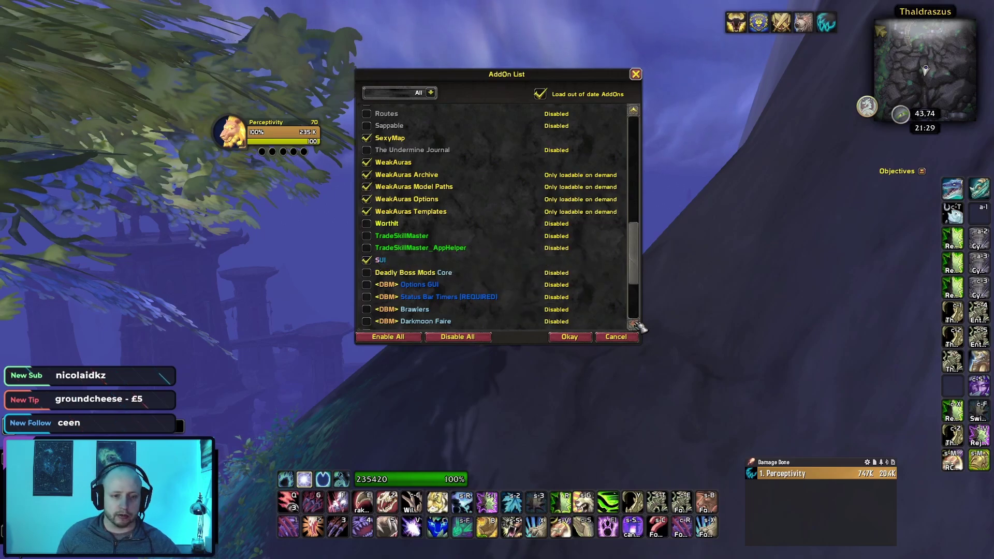
Close the AddOn List, open SyianaUI settings on the General page and move the window higher.
left_click(569, 337)
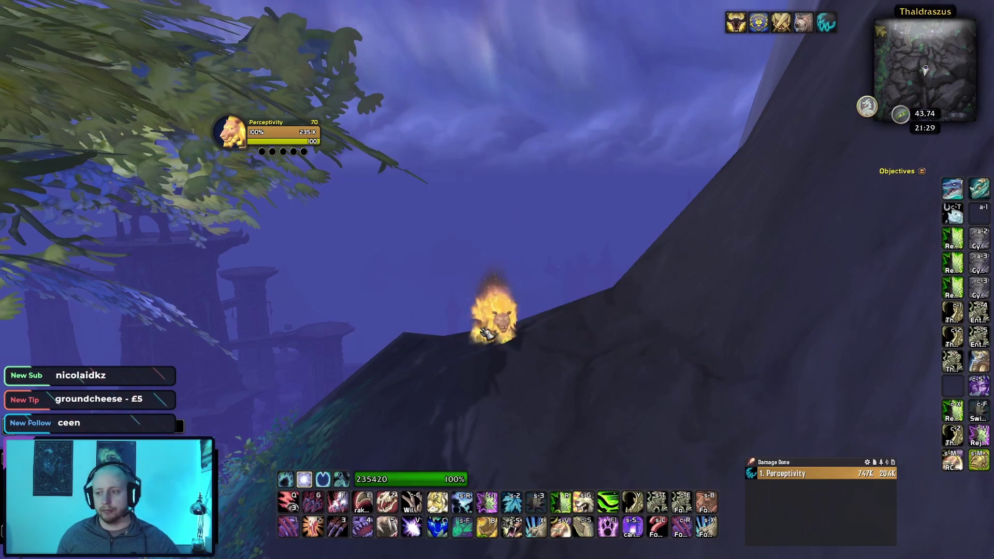
mouse_move(484, 260)
left_mouse_down()
mouse_move(564, 261)
mouse_move(484, 261)
left_mouse_up()
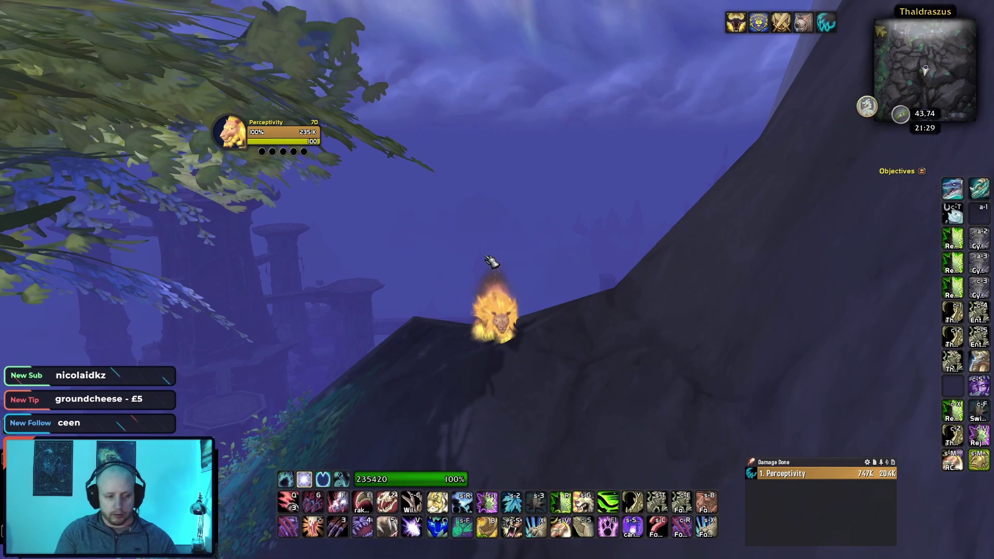
key("Return")
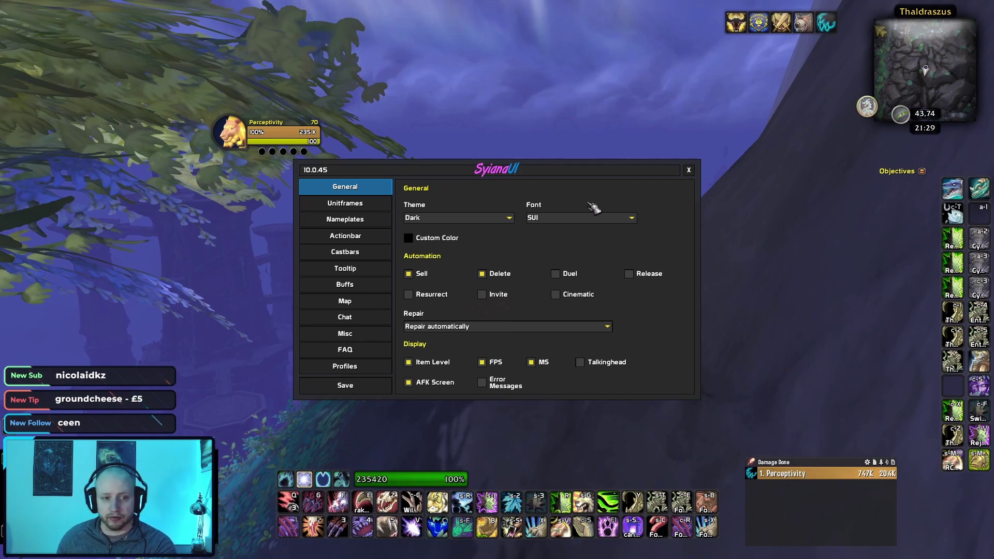
left_click_drag(457, 170, 487, 42)
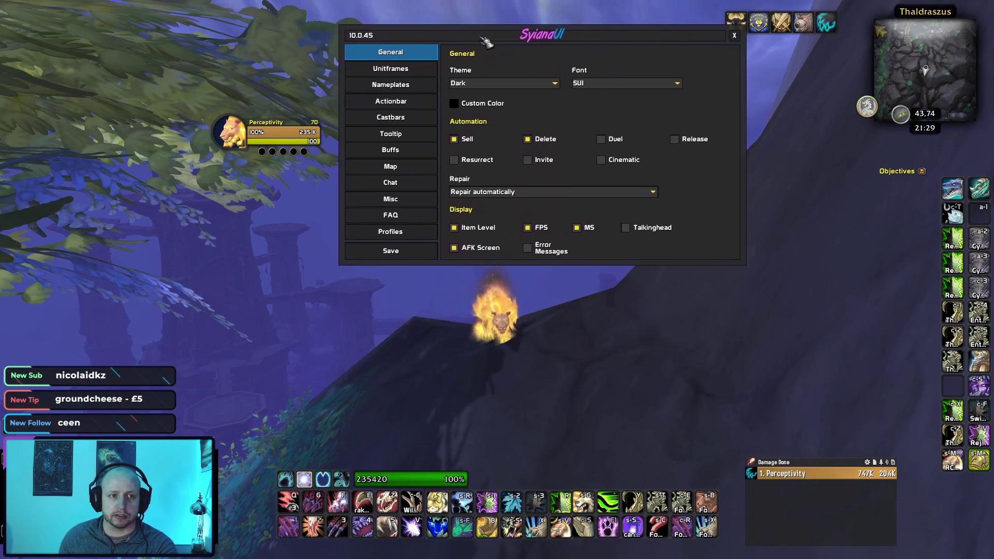
Open the Font dropdown and scroll through the available fonts.
left_click(607, 85)
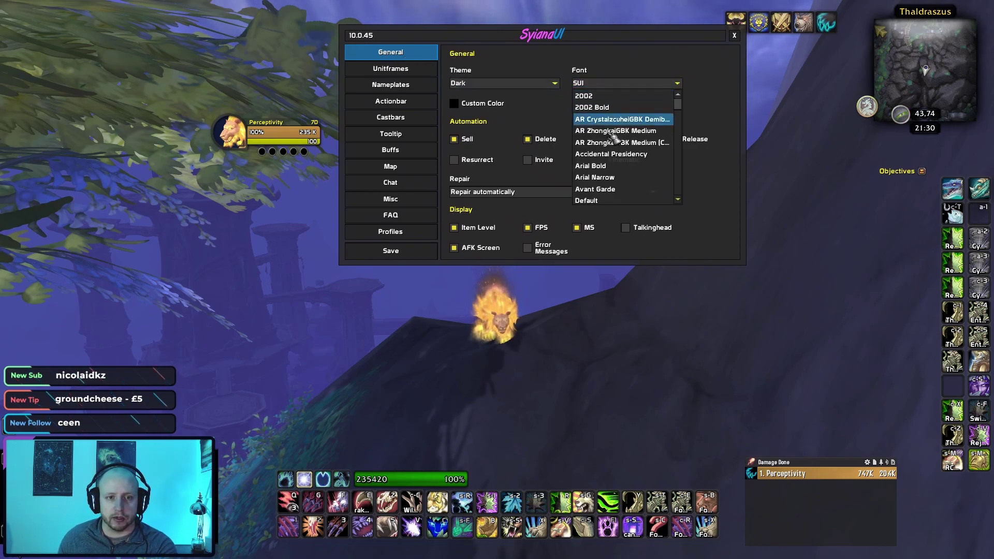
scroll(624, 144, "down", 5)
scroll(625, 147, "down", 4)
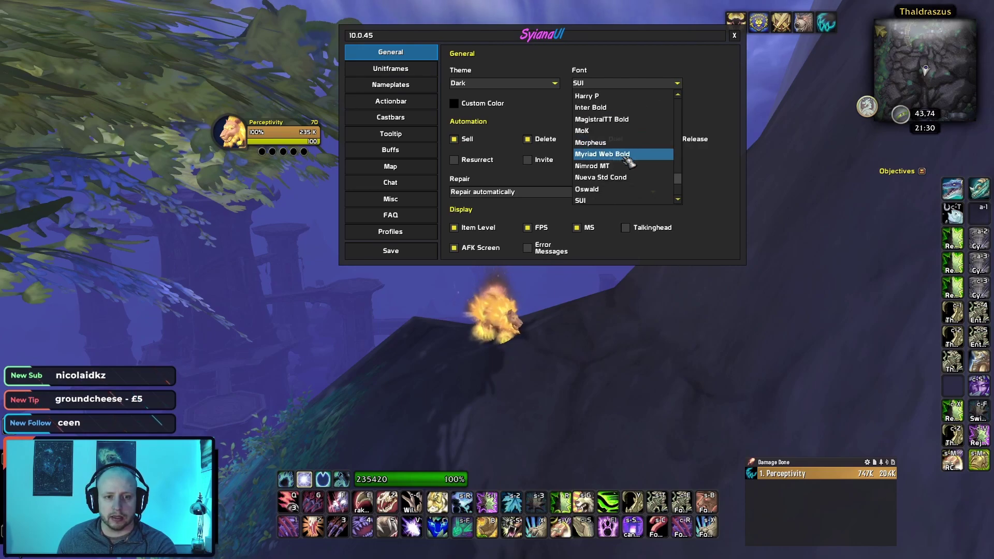
scroll(629, 161, "up", 5)
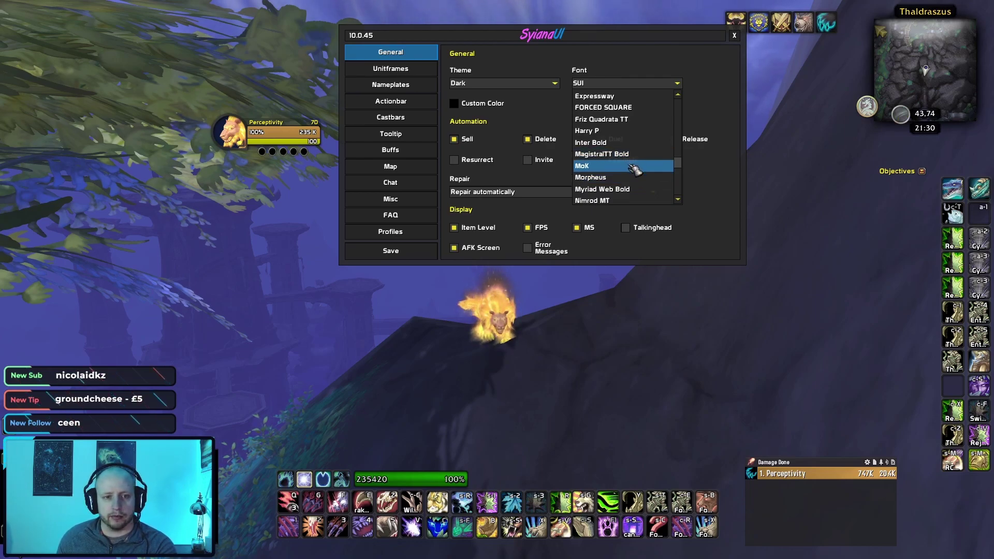
scroll(632, 165, "down", 1)
scroll(628, 179, "down", 1)
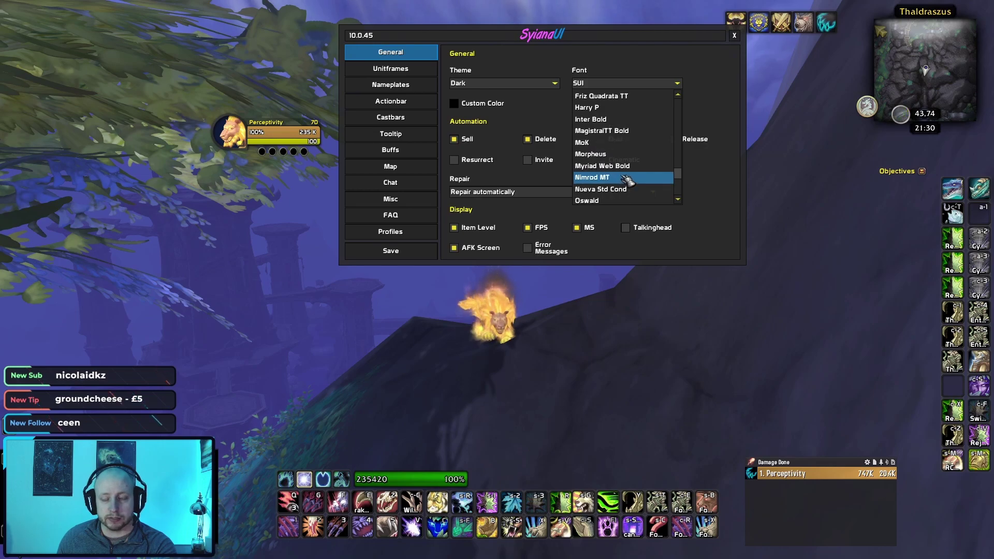
scroll(629, 182, "down", 2)
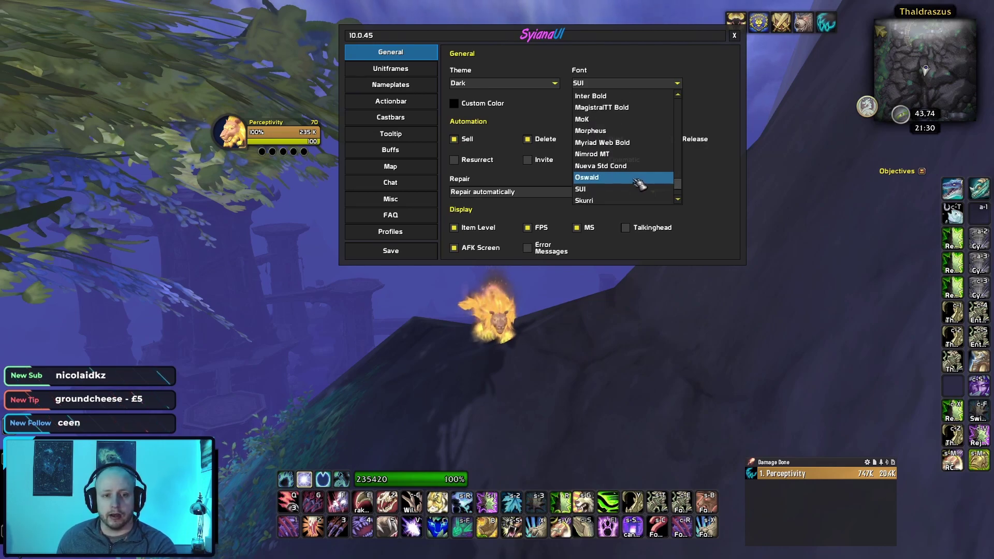
Close the Font dropdown with SUI still selected as the interface font.
left_click(624, 191)
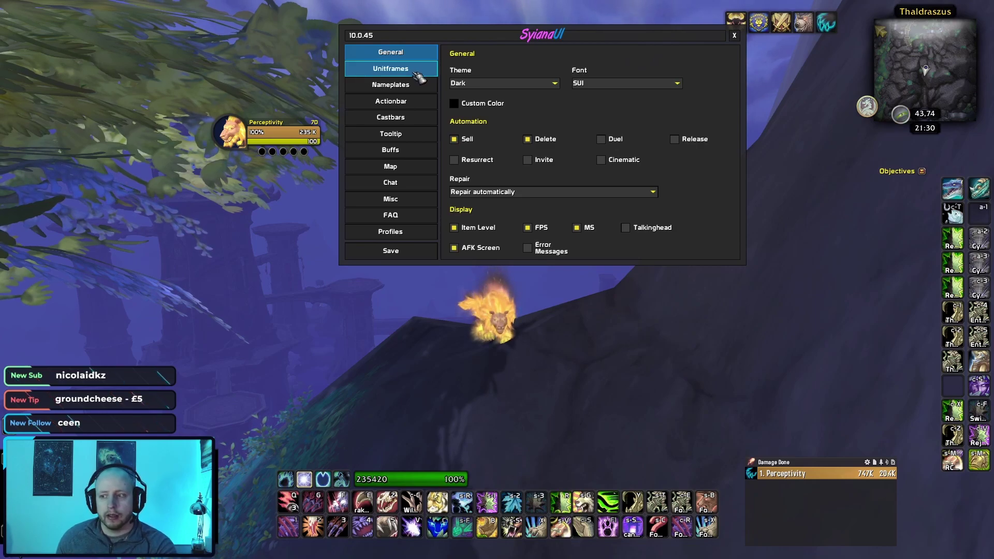
Switch to Unitframes, keeping Style on Default and raid Custom Size Disabled, then target yourself.
left_click(415, 73)
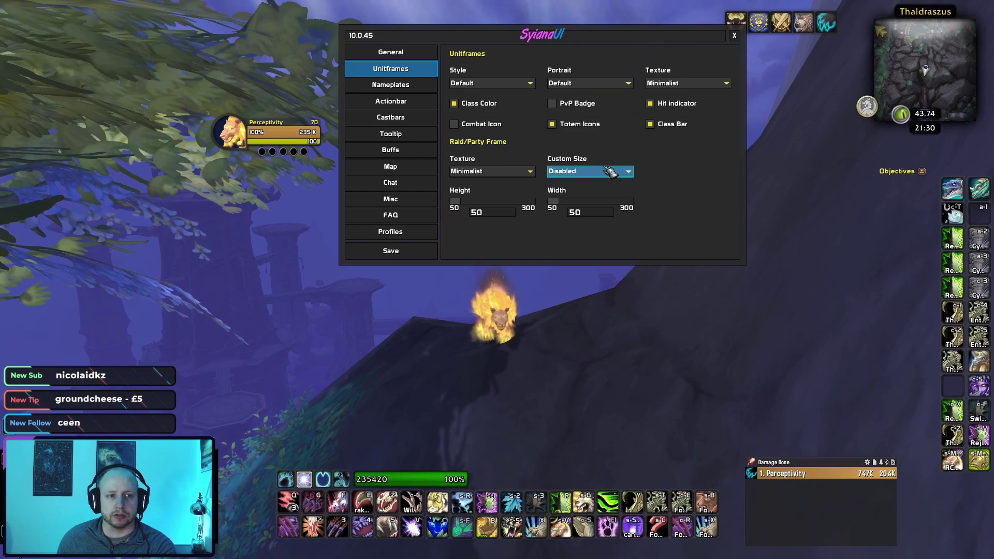
left_click(528, 84)
left_click(528, 85)
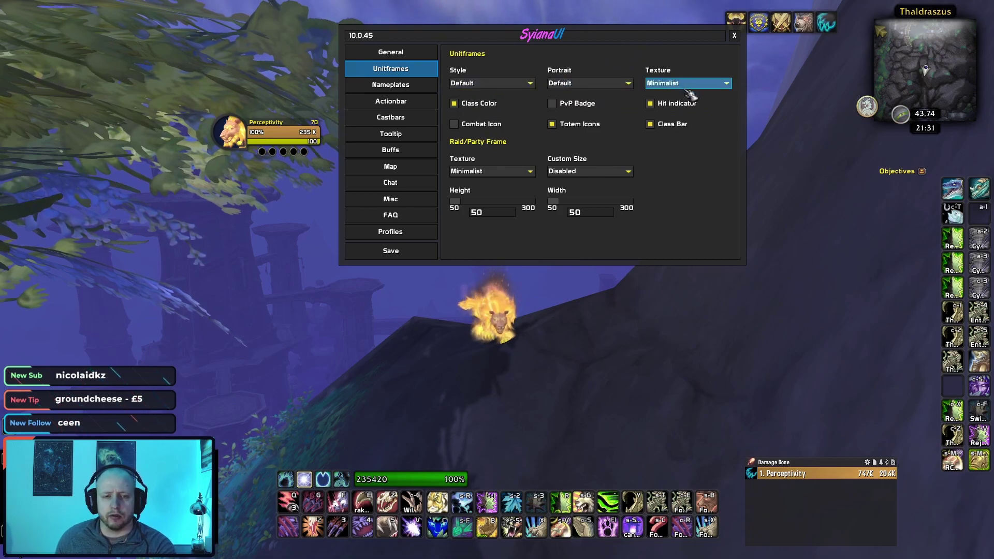
left_click(589, 172)
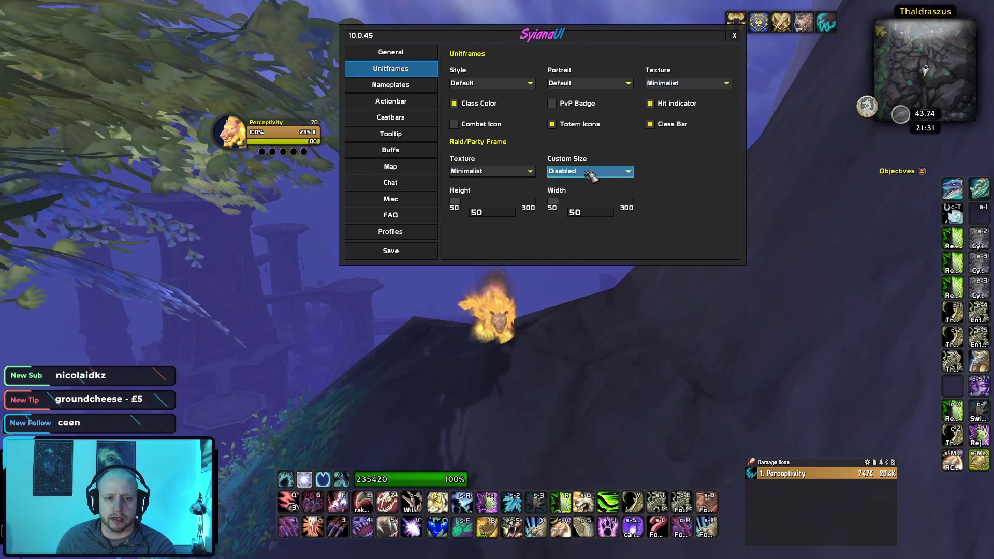
left_click(562, 195)
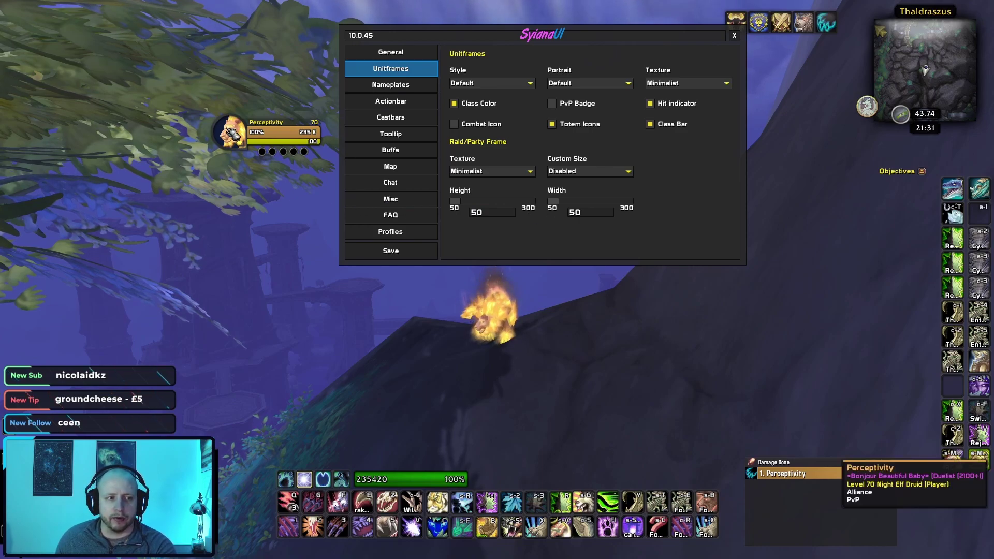
left_click(473, 290)
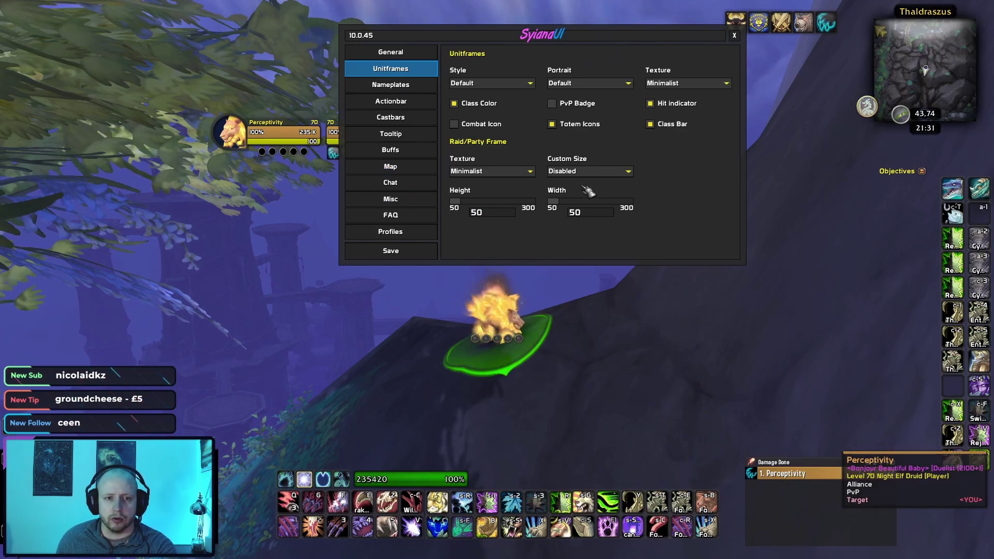
Close SyianaUI and invite a friend to a party from the Friends List.
left_click(734, 36)
key("o")
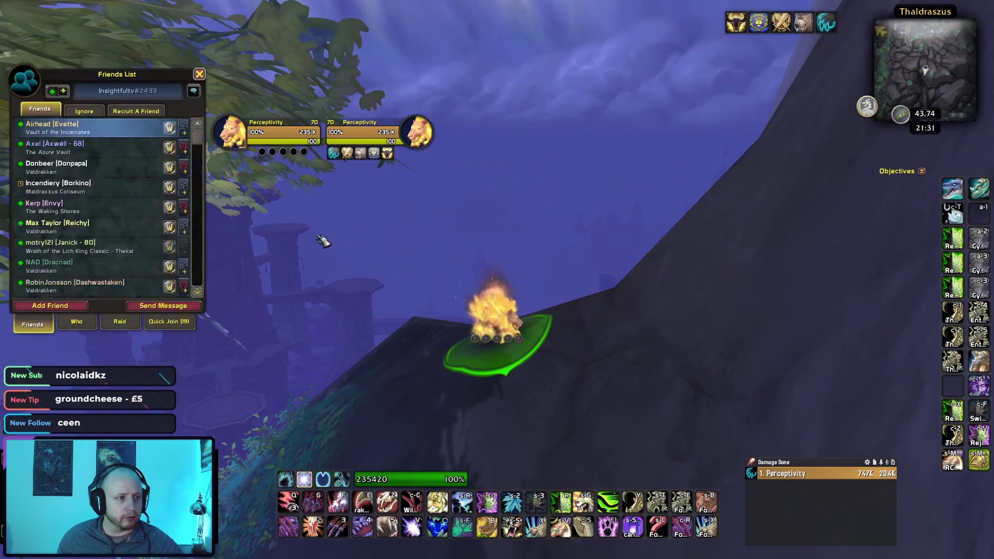
right_click(87, 230)
left_click(114, 302)
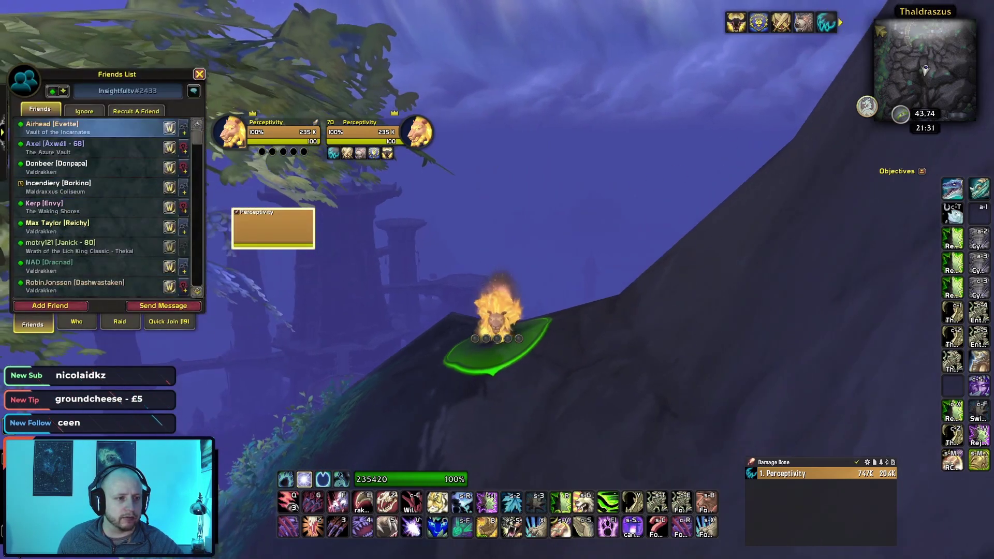
key("Escape")
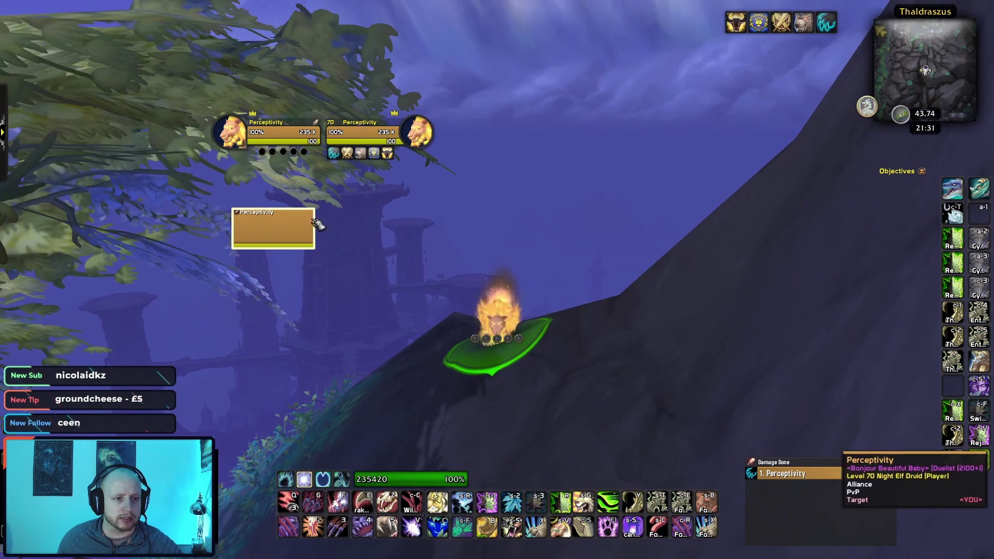
Set a focus frame on your own character and clear the current target.
left_click_drag(619, 256, 647, 256)
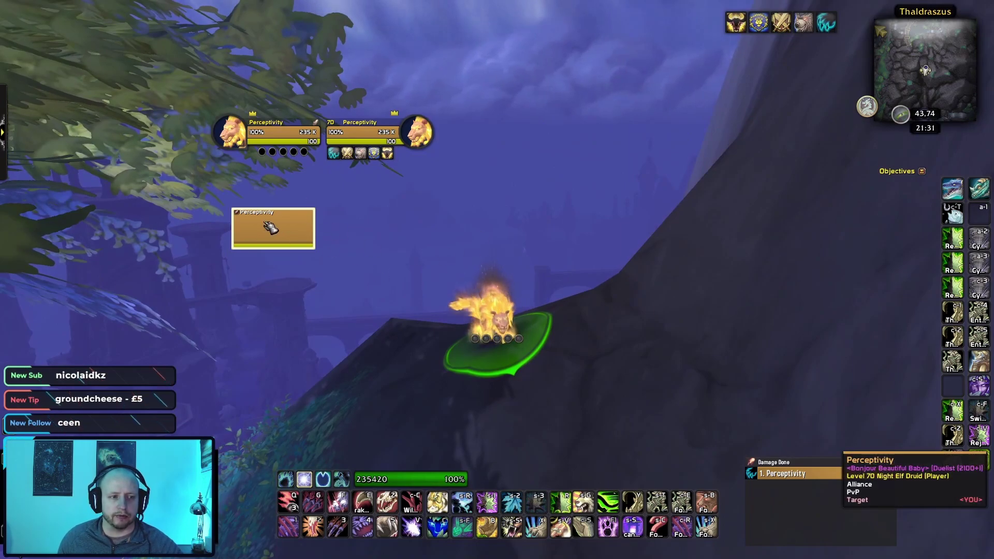
left_click(236, 143, "shift")
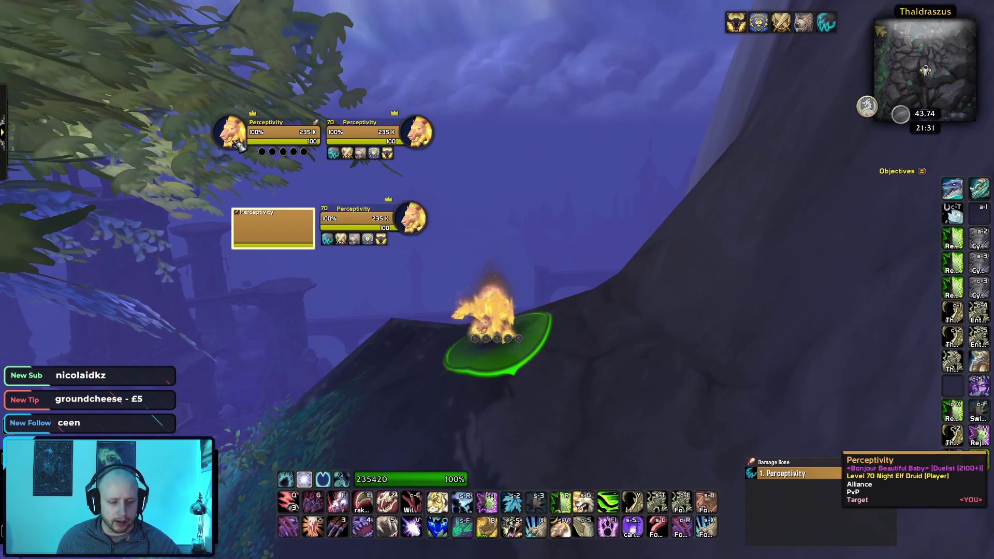
mouse_move(339, 233)
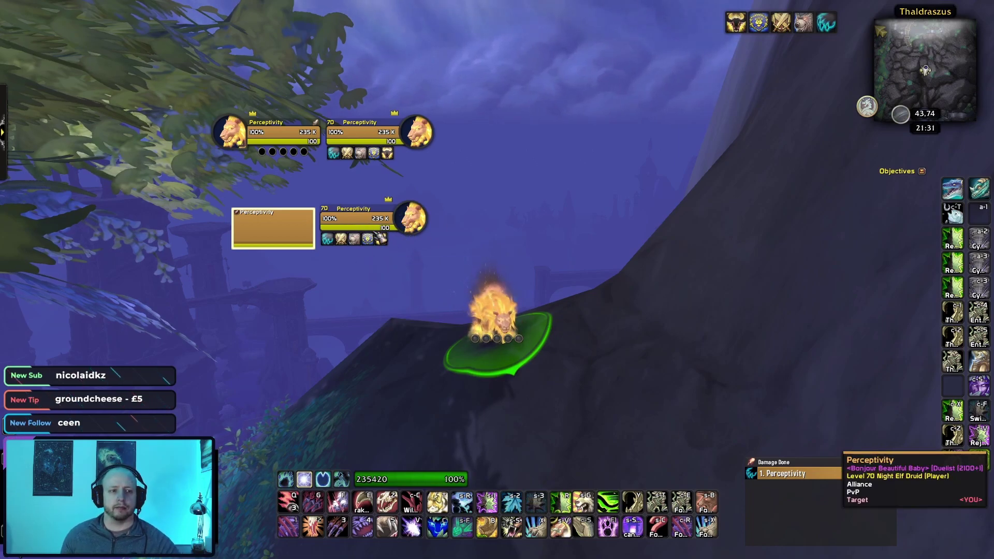
left_click(521, 300)
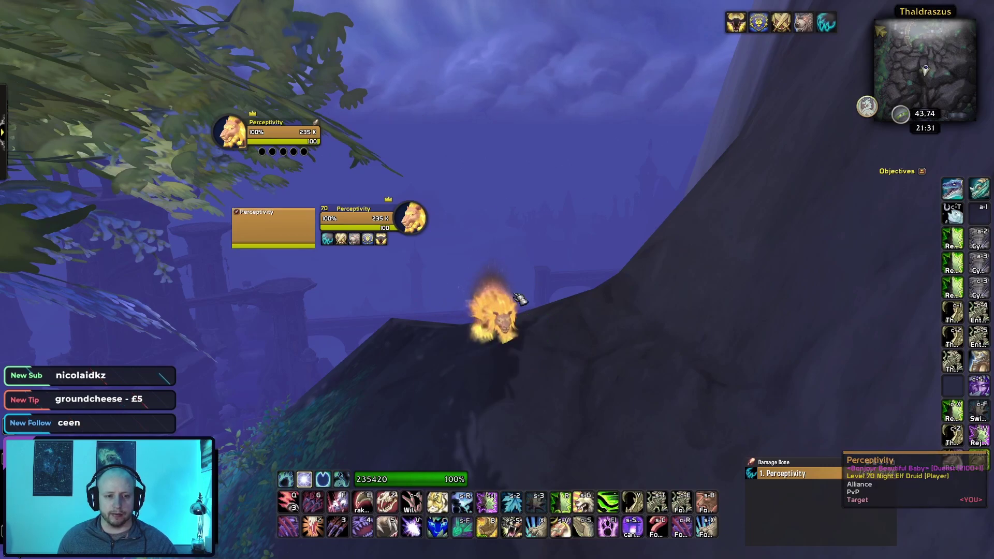
Enter /sui in chat to reopen the SyianaUI settings.
key("Return")
type("/sui")
key("Return")
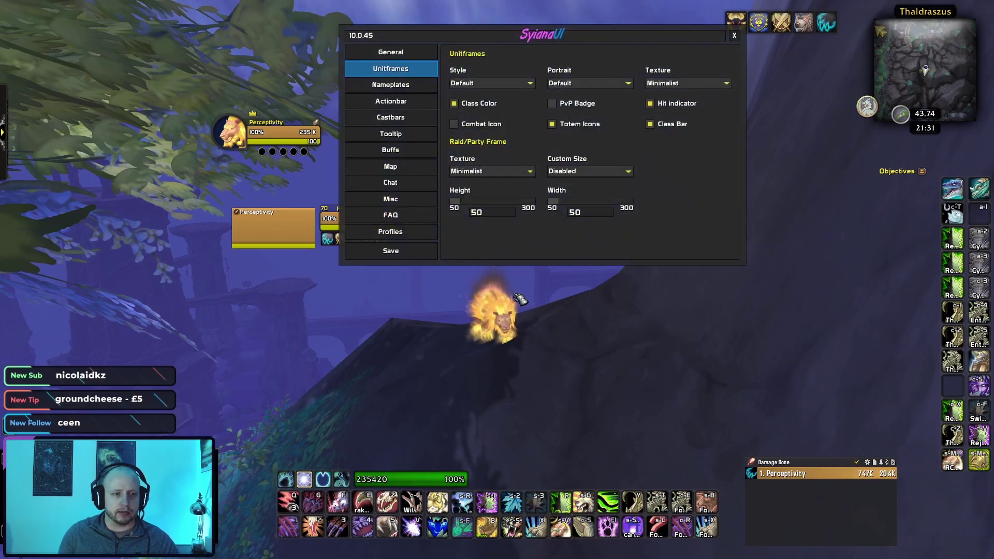
Switch SyianaUI to the Nameplates page (Custom style), then mount the Highland Drake.
left_click(418, 86)
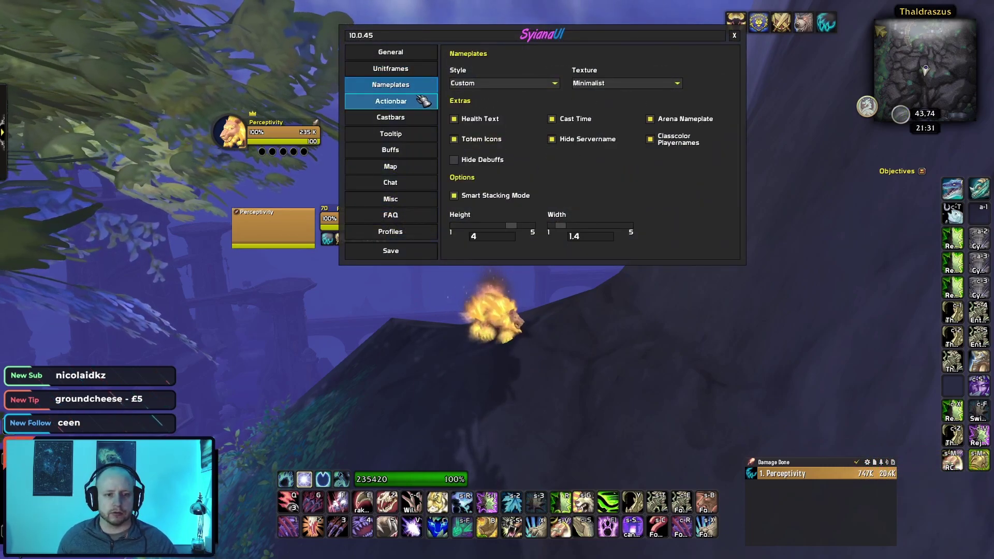
left_click(406, 70)
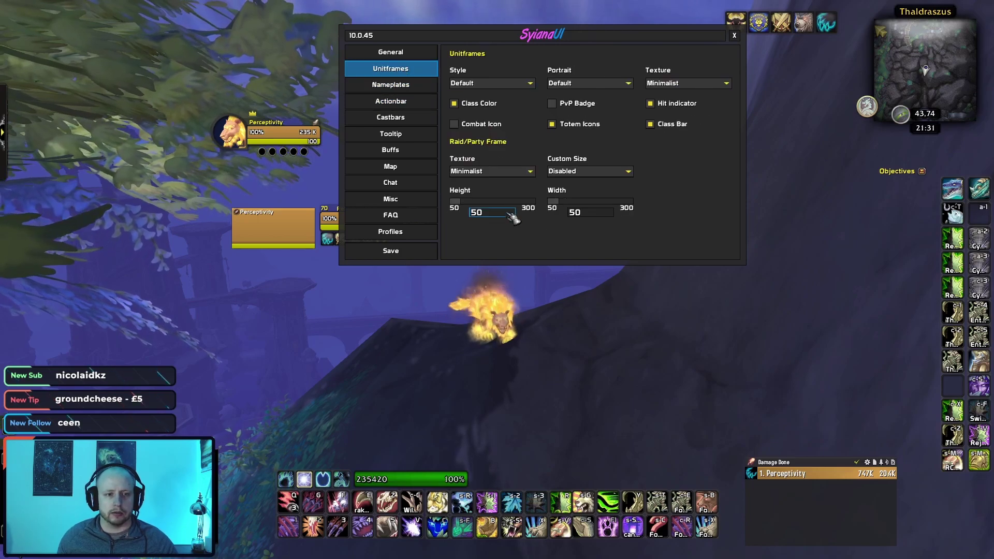
left_click(398, 90)
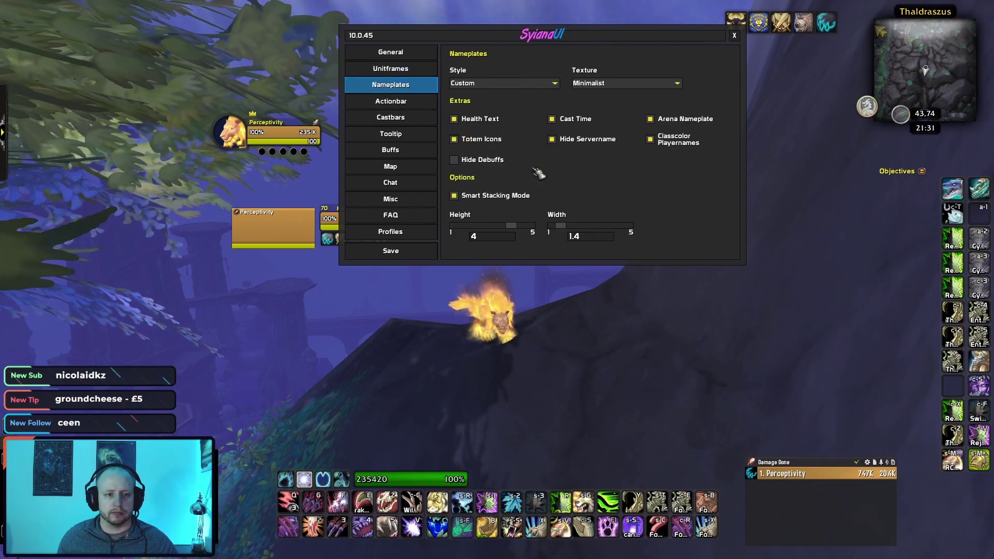
left_click_drag(623, 324, 425, 331)
left_click(953, 189)
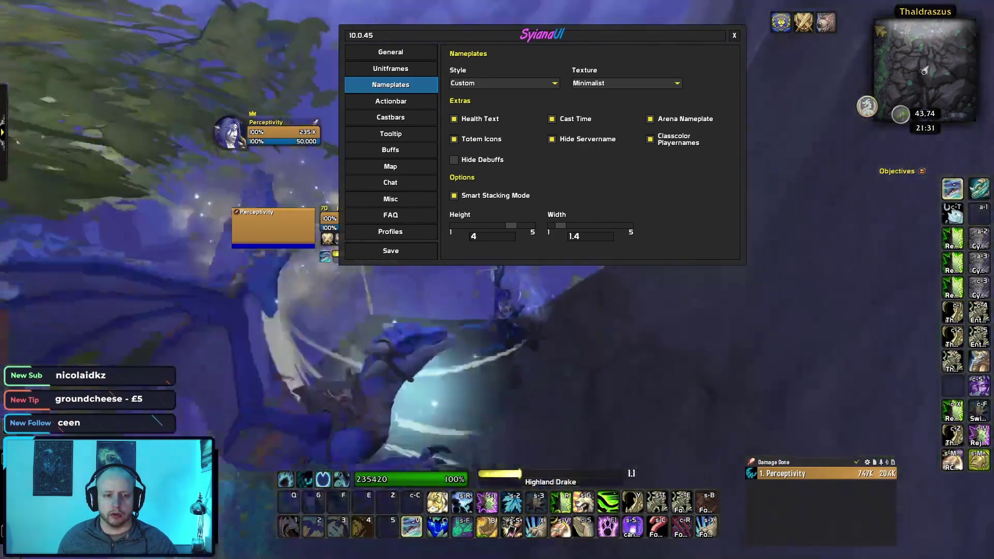
Close SyianaUI, take off on the drake with a vigor boost and glance at the world map.
left_click(735, 35)
key("space")
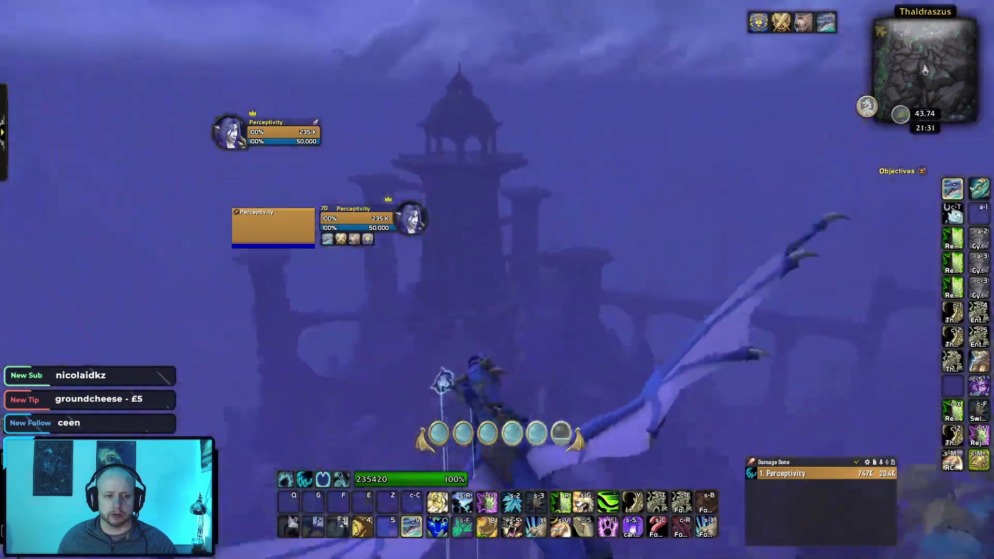
key("3")
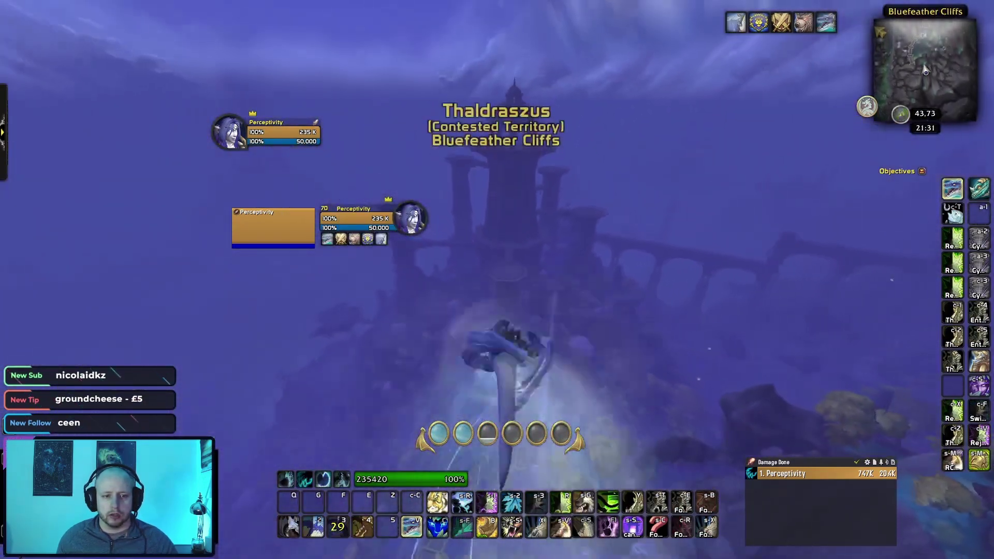
key("m")
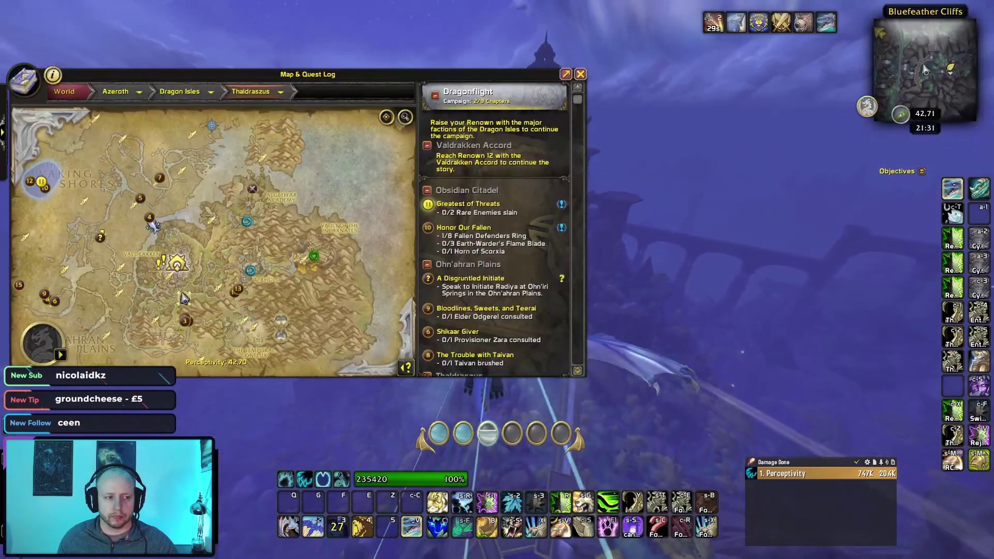
key("m")
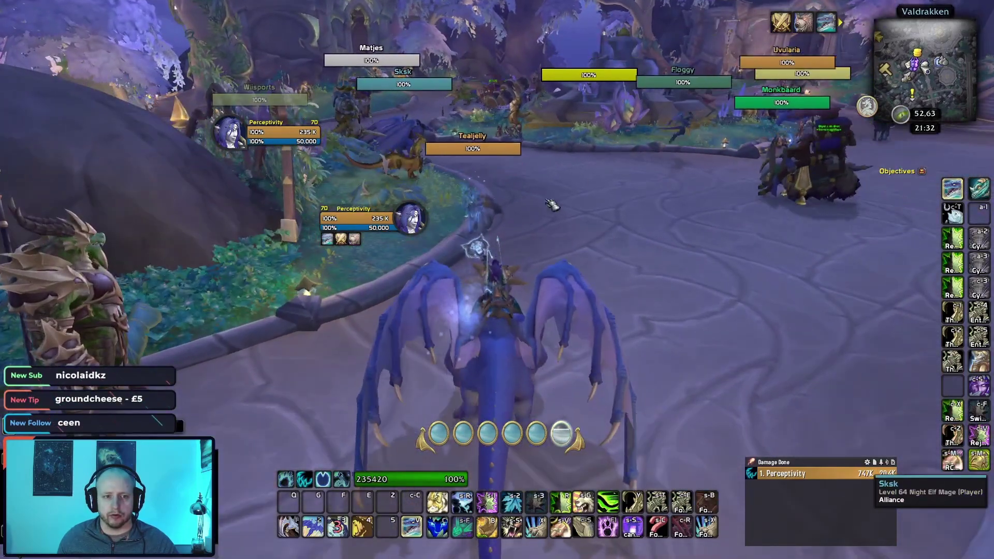
Fly forward into Valdrakken with another boost and reopen the SyianaUI Nameplates settings.
key("w")
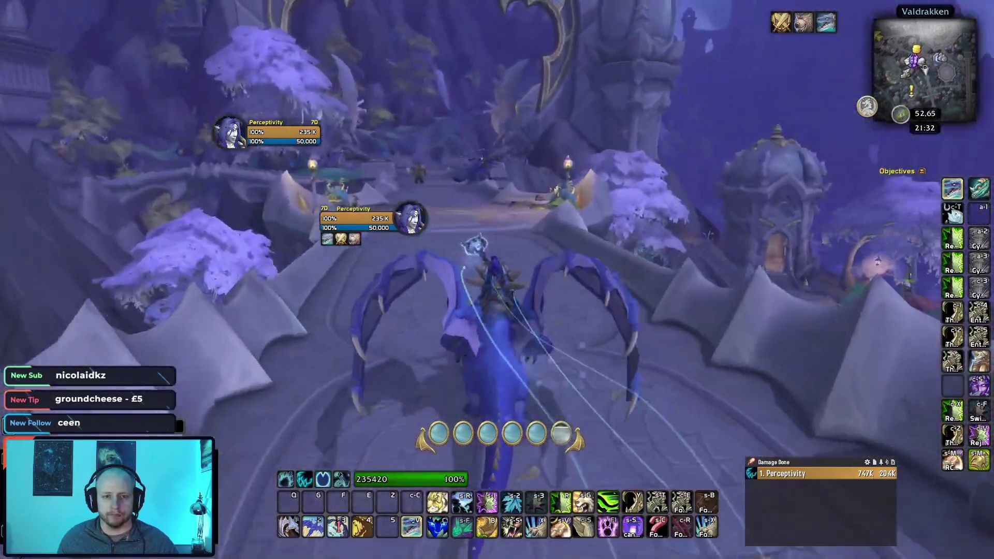
key("3")
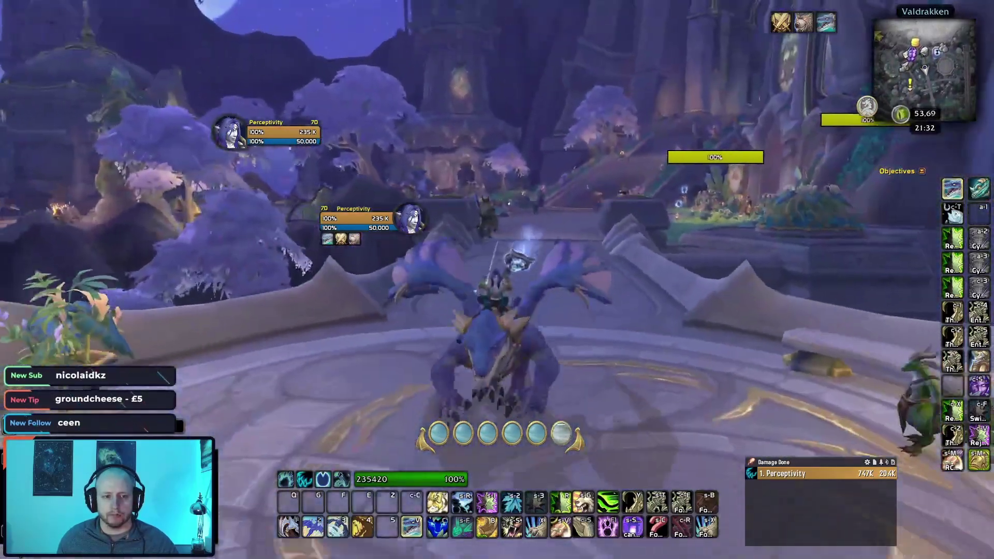
left_click_drag(514, 234, 541, 228)
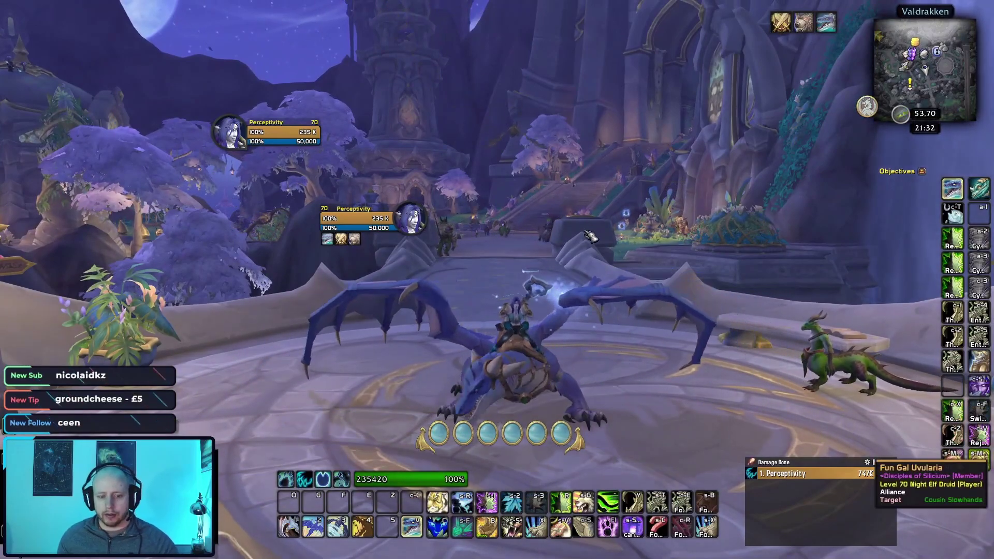
key("Return")
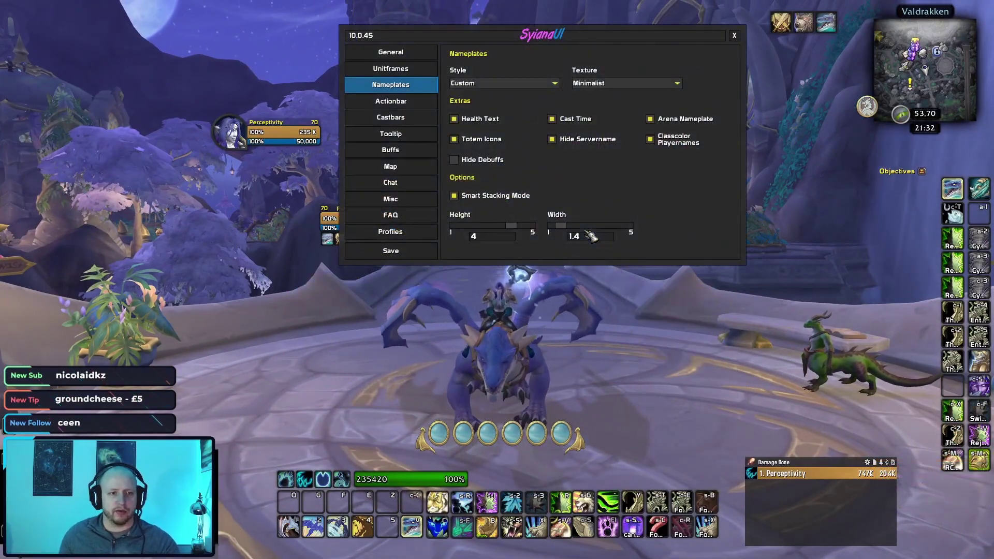
Open the Actionbar page, dismount by casting Shift+V spells, and uncheck Hide Frames' XP/Rep/Honor Bar.
left_click(413, 106)
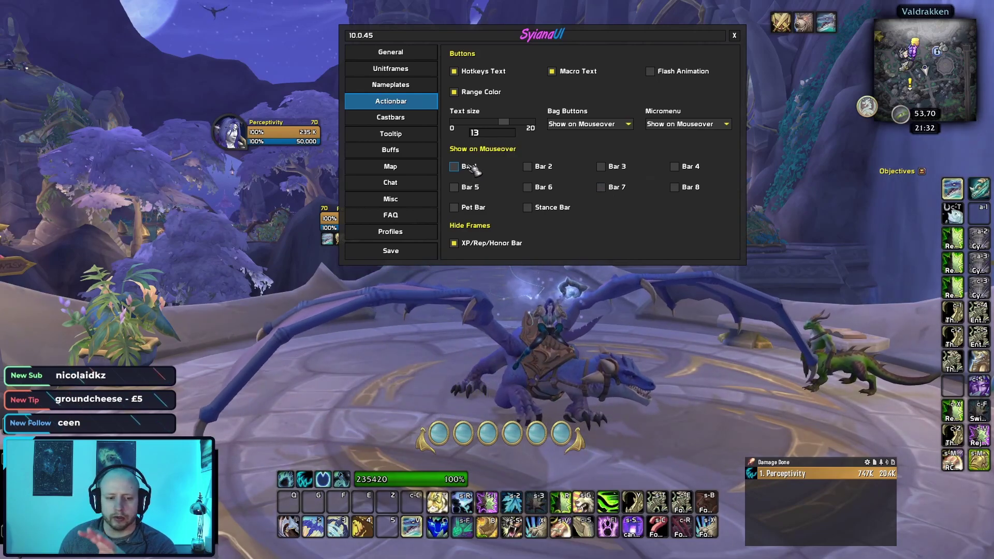
key("shift+v")
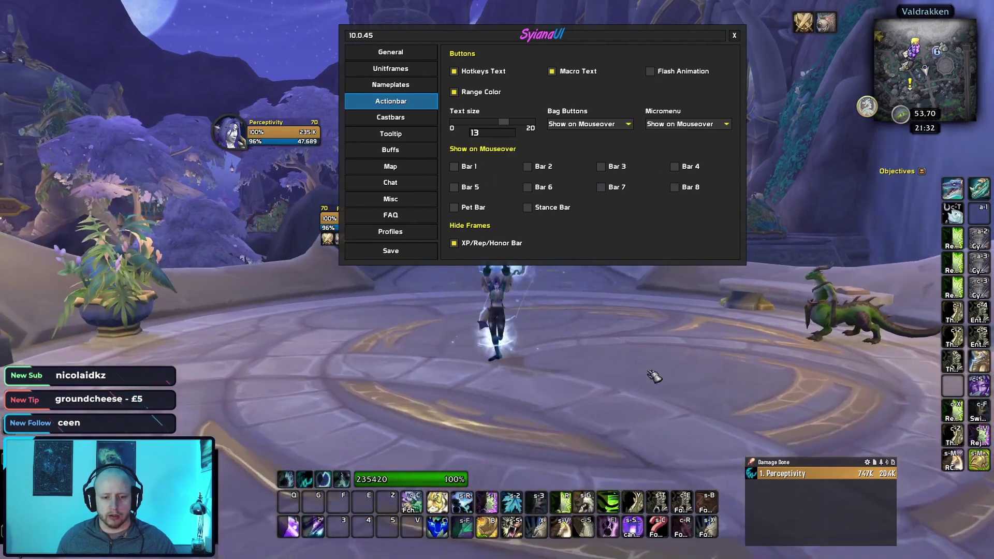
key("shift+v")
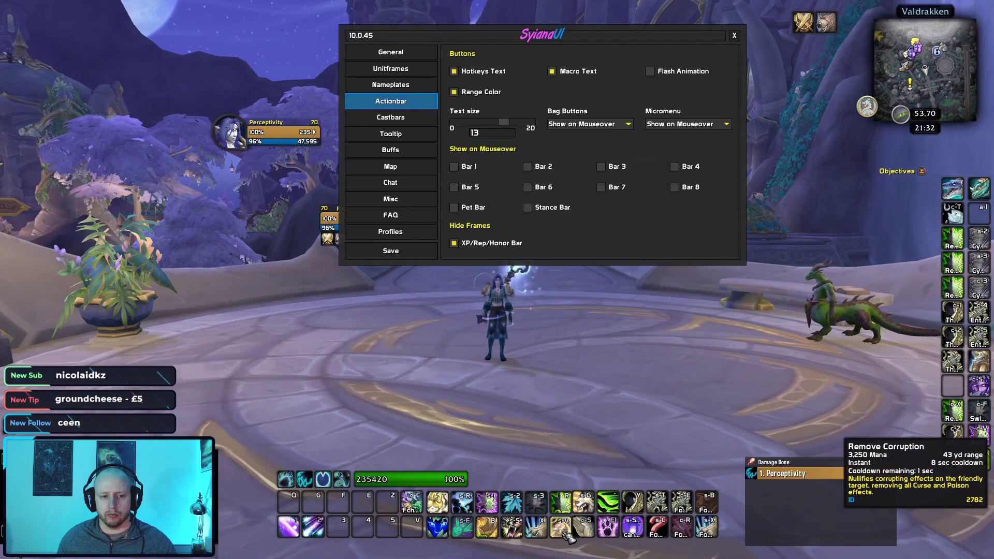
mouse_move(603, 354)
left_mouse_down()
mouse_move(585, 354)
mouse_move(603, 354)
left_mouse_up()
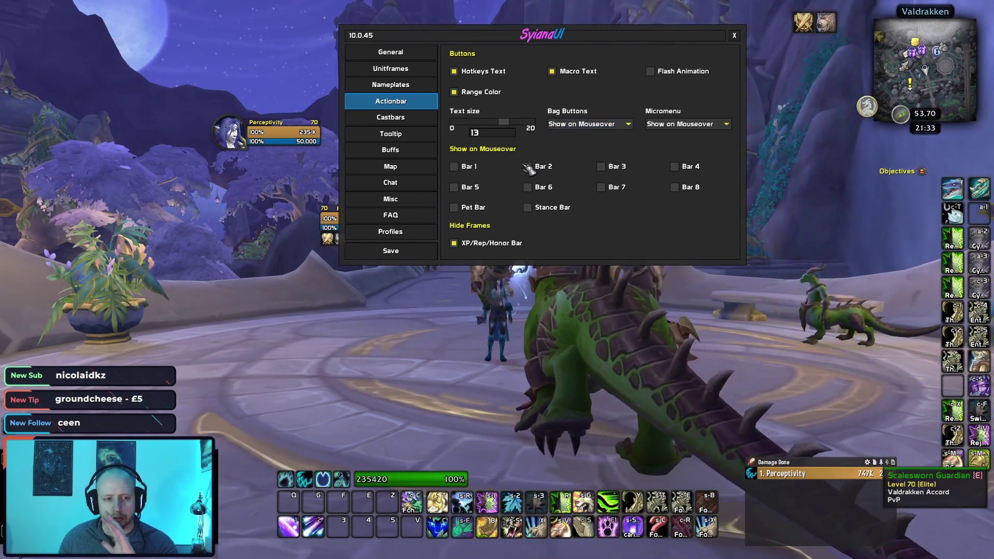
left_click(455, 244)
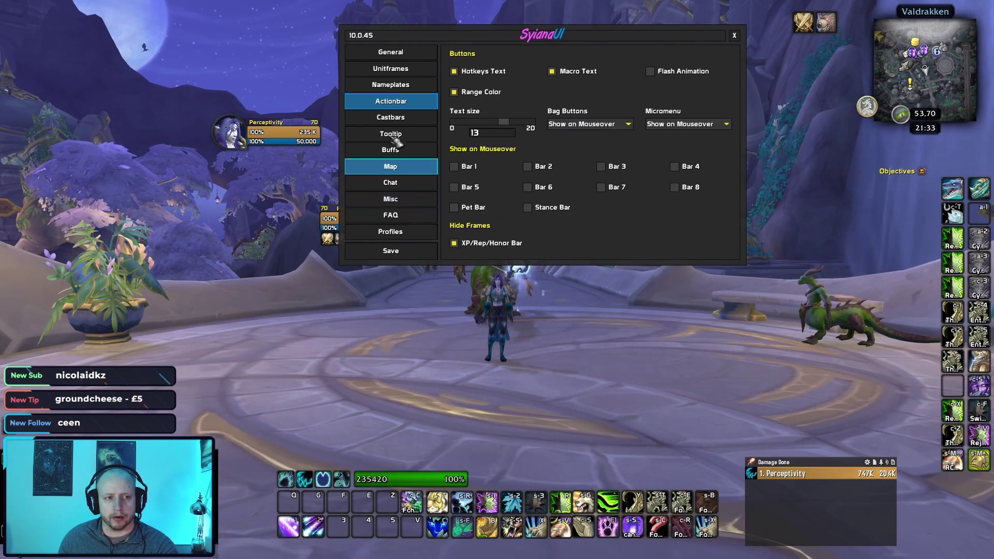
Try the Custom cast bar style, revert it to Default, then show the Tooltip page.
left_click(391, 121)
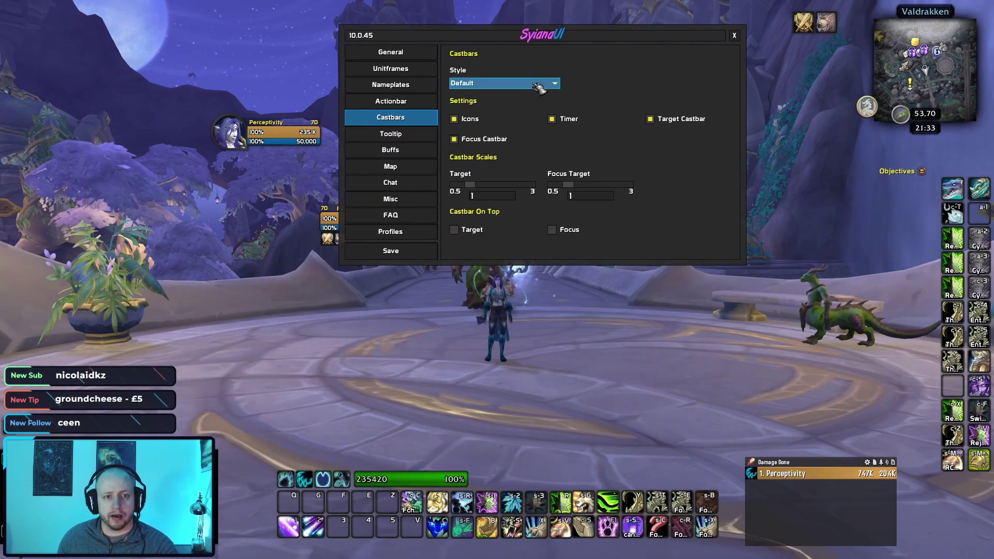
left_click(505, 84)
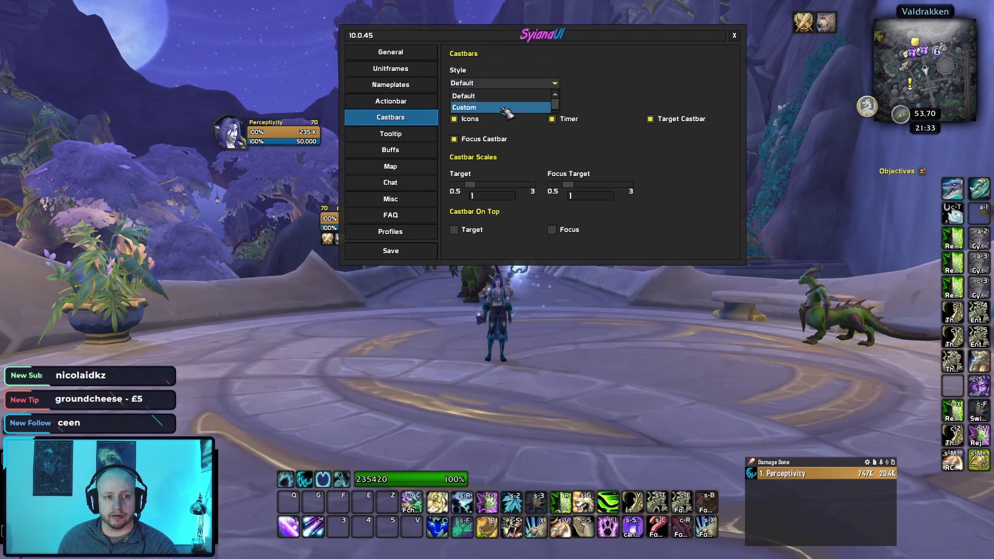
left_click(505, 108)
left_click(505, 84)
left_click(496, 96)
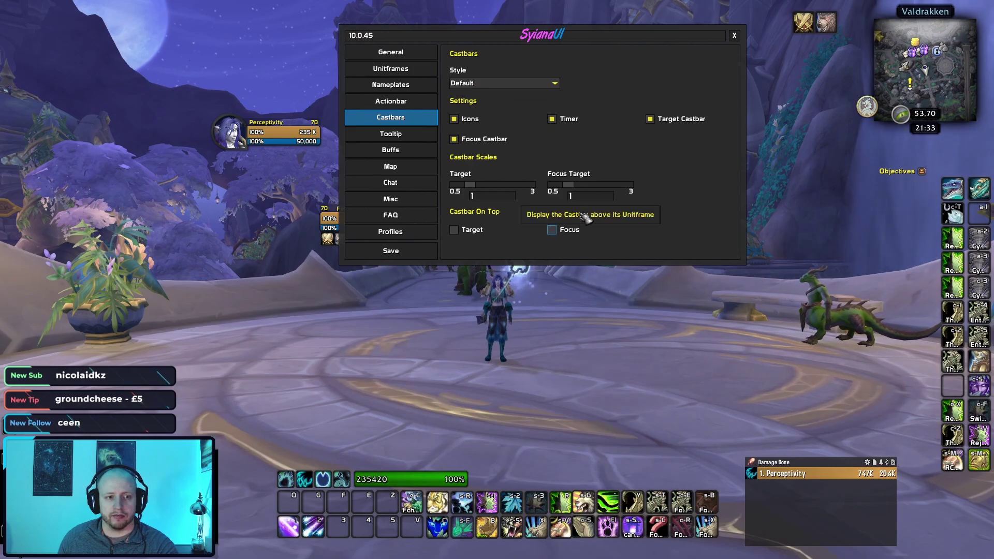
left_click(492, 84)
left_click(483, 97)
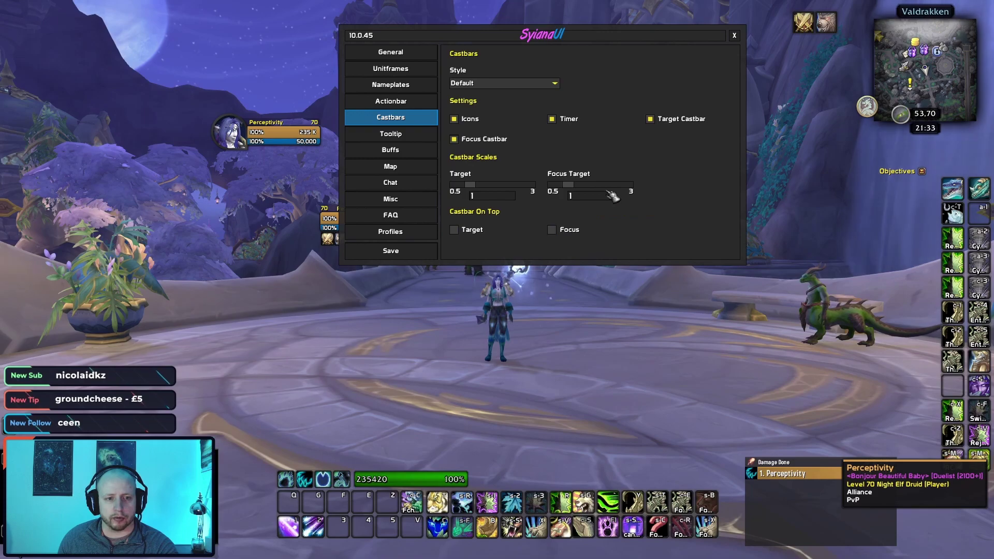
left_click(393, 137)
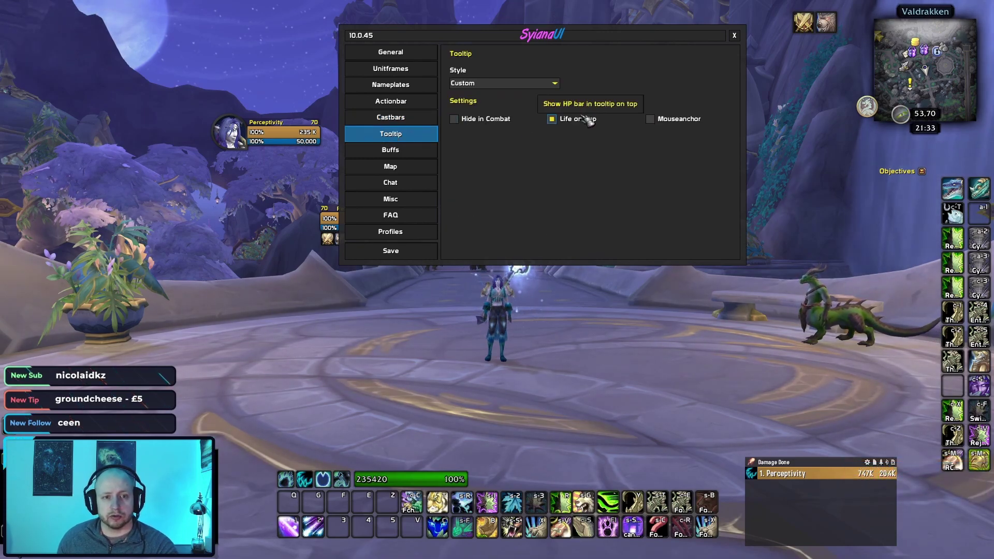
View the Buffs size settings, then switch to the Map page.
left_click(384, 151)
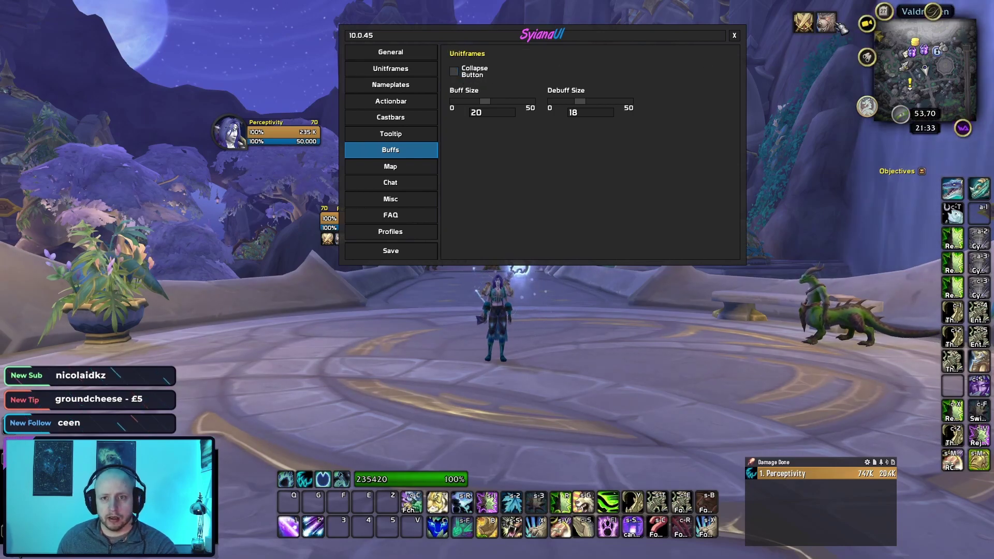
mouse_move(829, 31)
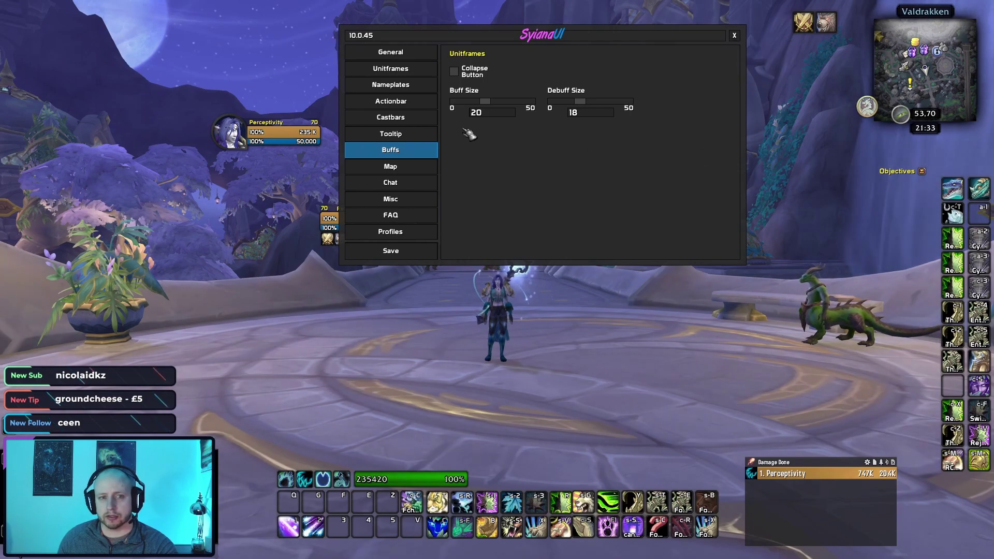
left_click(415, 166)
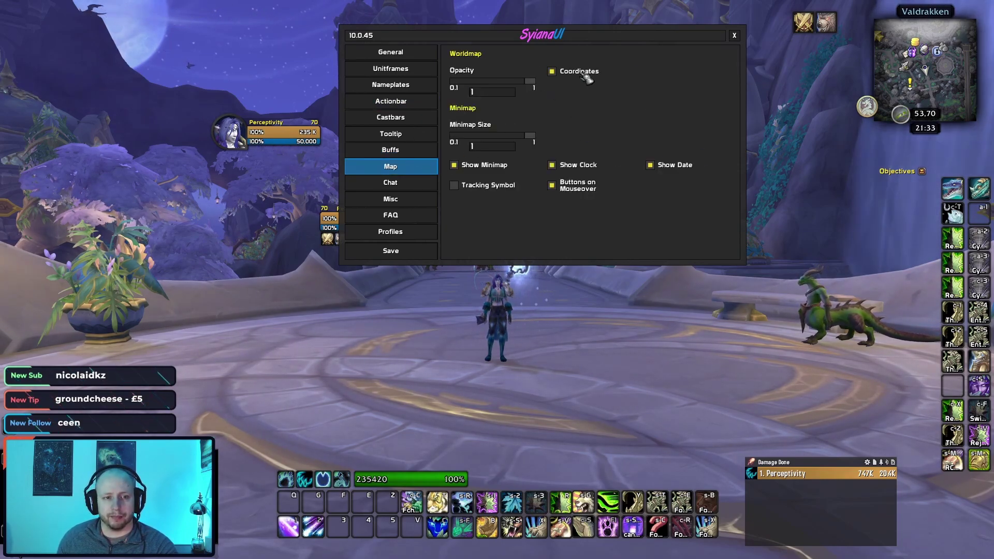
Check the Chat page's Chat Style choices, then view the Misc, FAQ and Profiles pages.
left_click(398, 183)
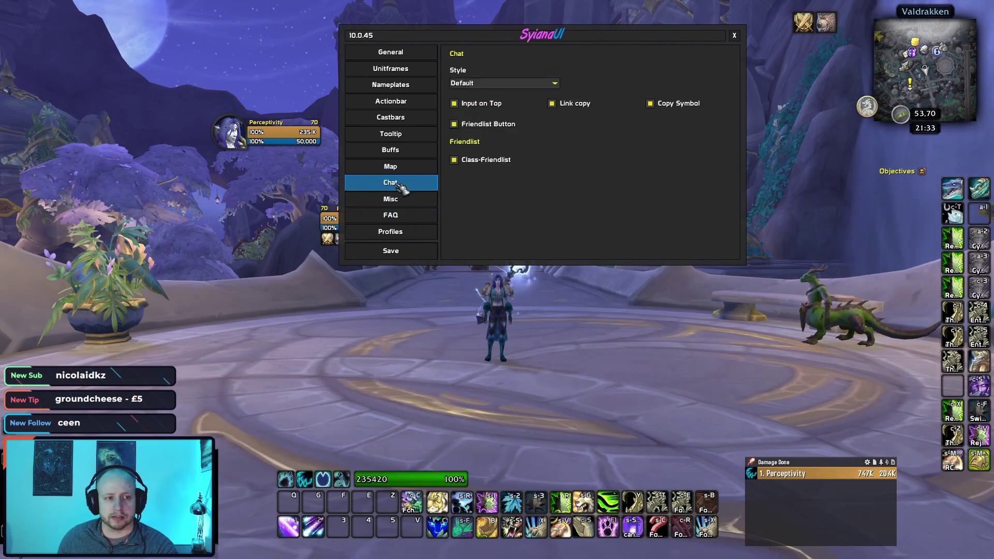
left_click(532, 83)
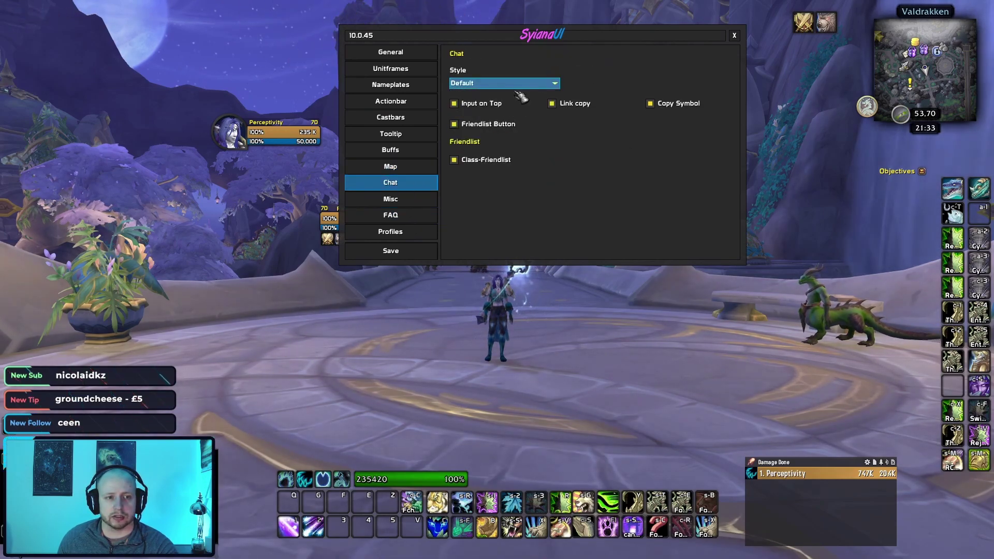
left_click(407, 198)
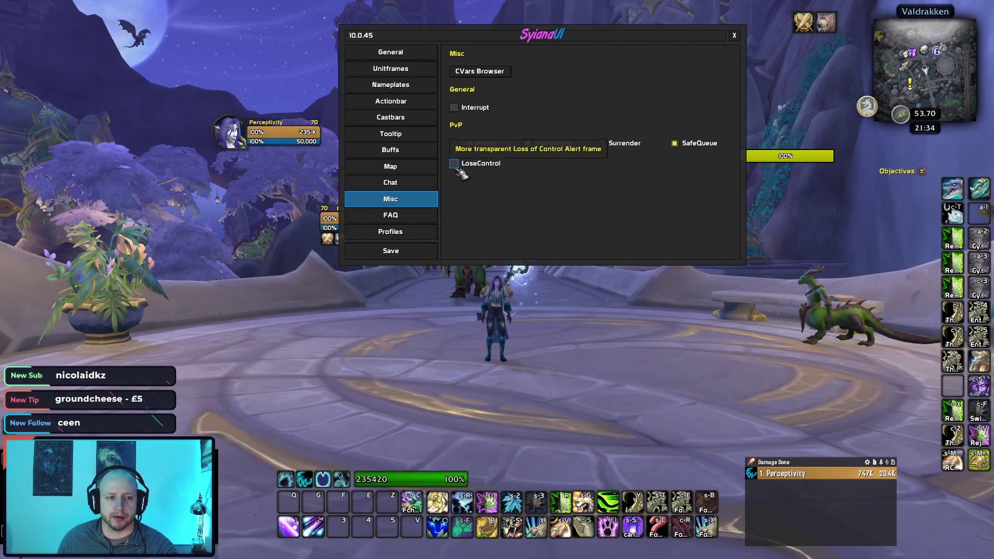
left_click(392, 216)
left_click(410, 232)
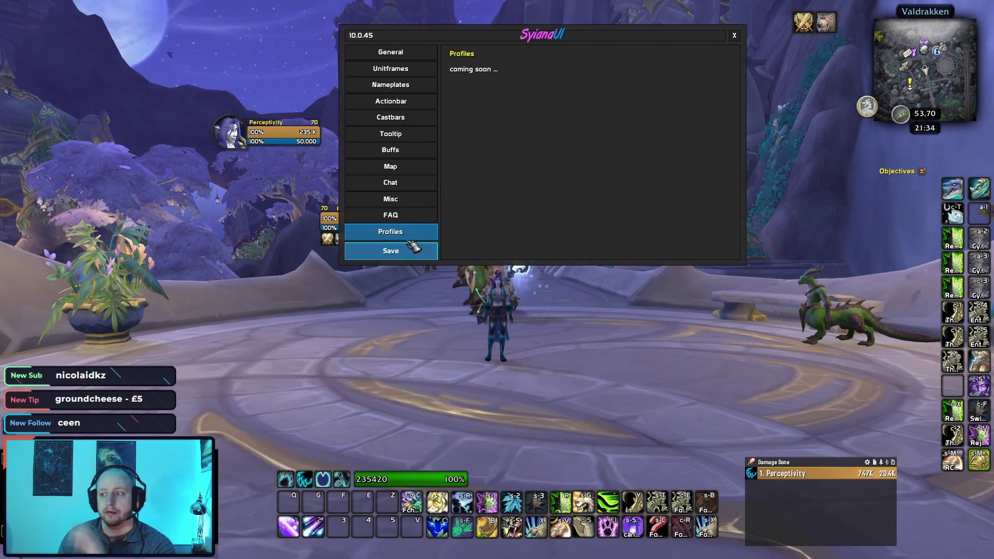
Save SyianaUI to reload the interface, then collapse the Quests tracker under its Objectives header.
left_click(410, 249)
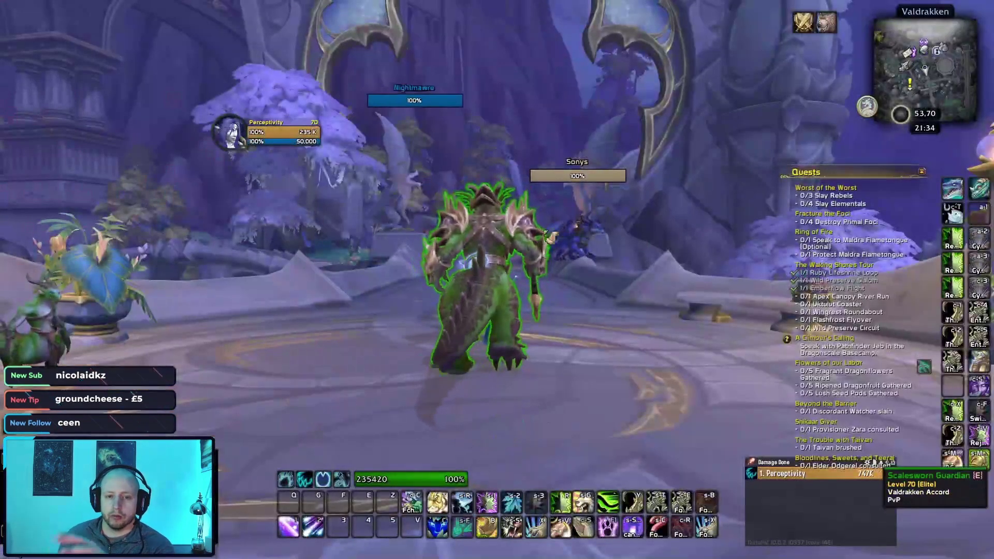
left_click_drag(486, 212, 331, 213)
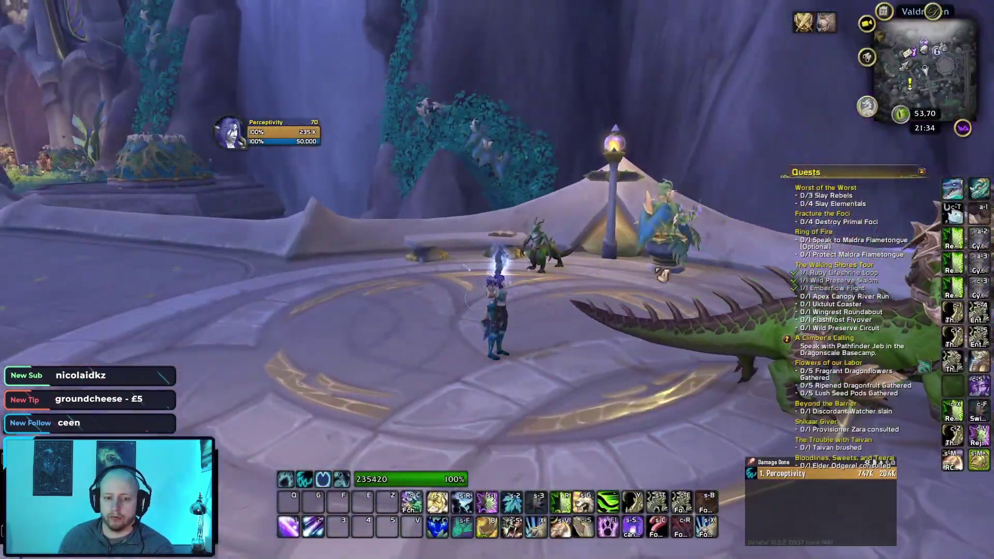
left_click(922, 172)
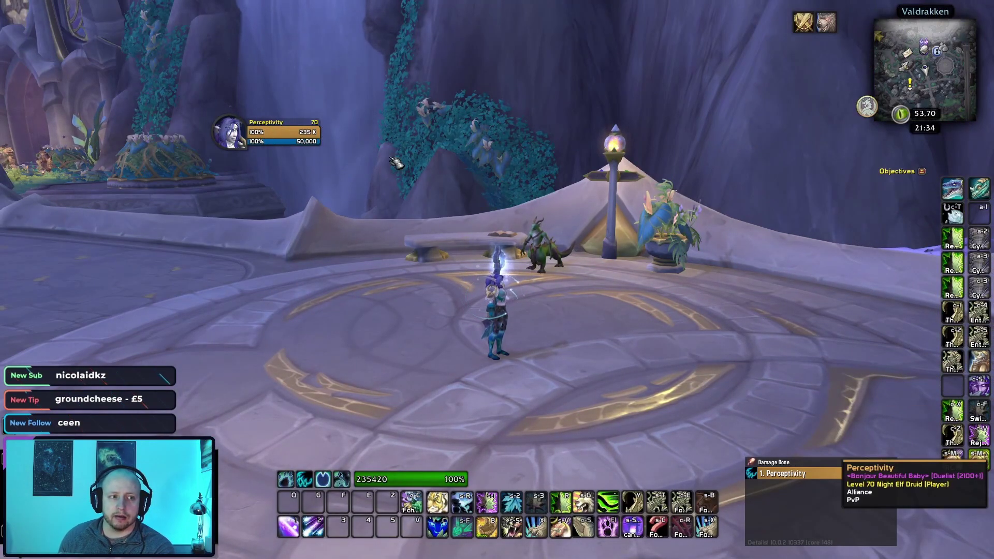
left_click_drag(397, 163, 444, 161)
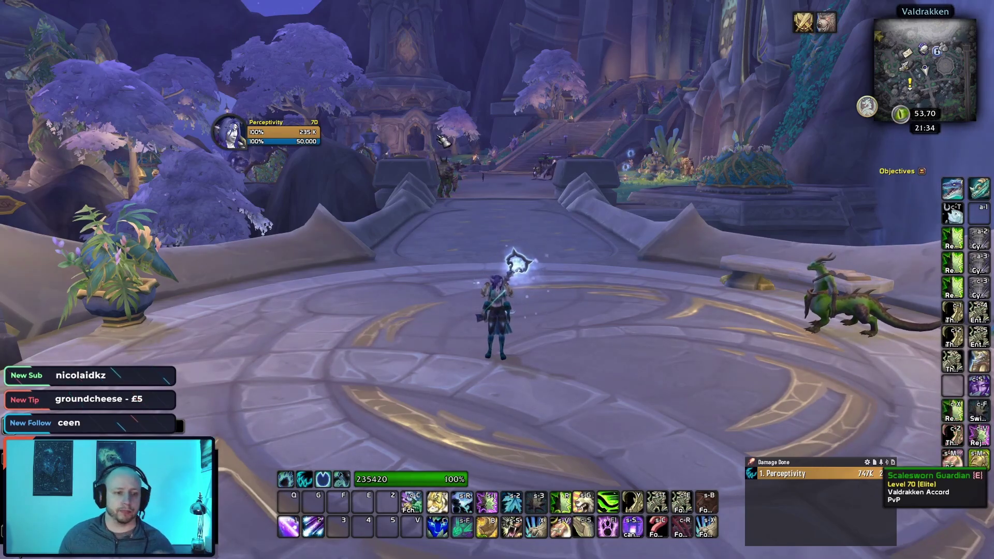
left_click_drag(456, 139, 632, 189)
mouse_move(880, 37)
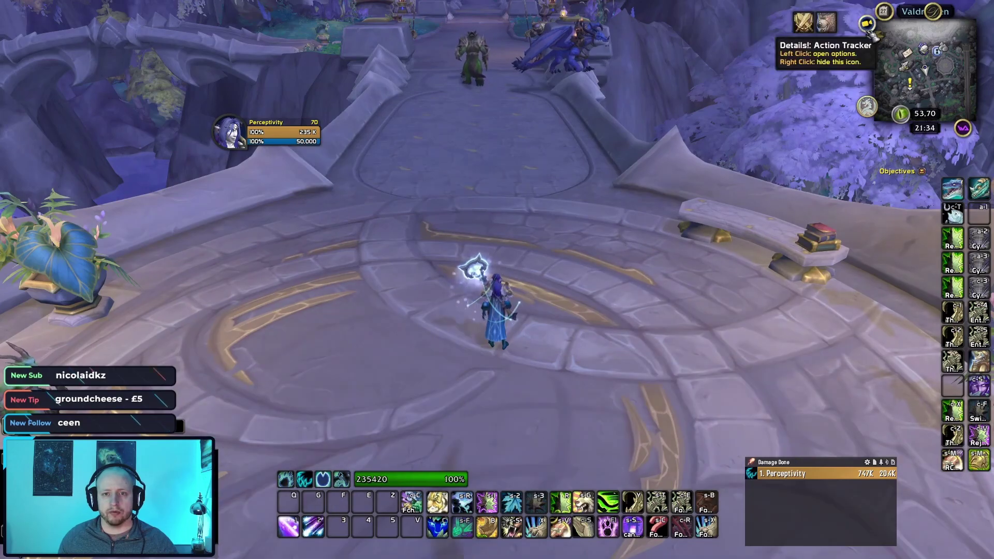